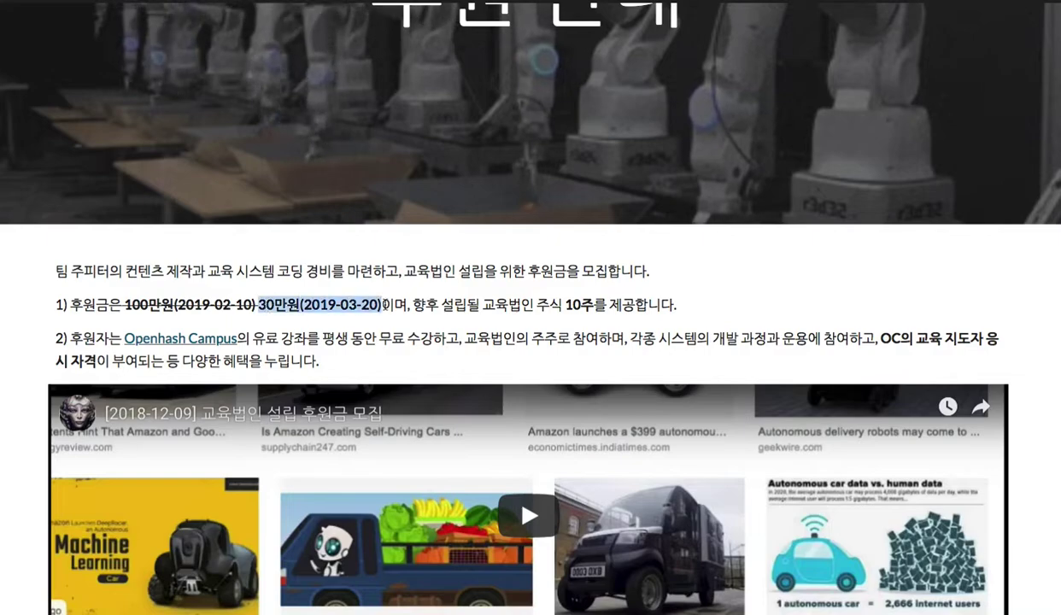
- Read the sponsorship page, highlighting the 30만원(2019-03-20) contribution and 10주 share offer, through the 교육법인의 주주 section
left_click(257, 305)
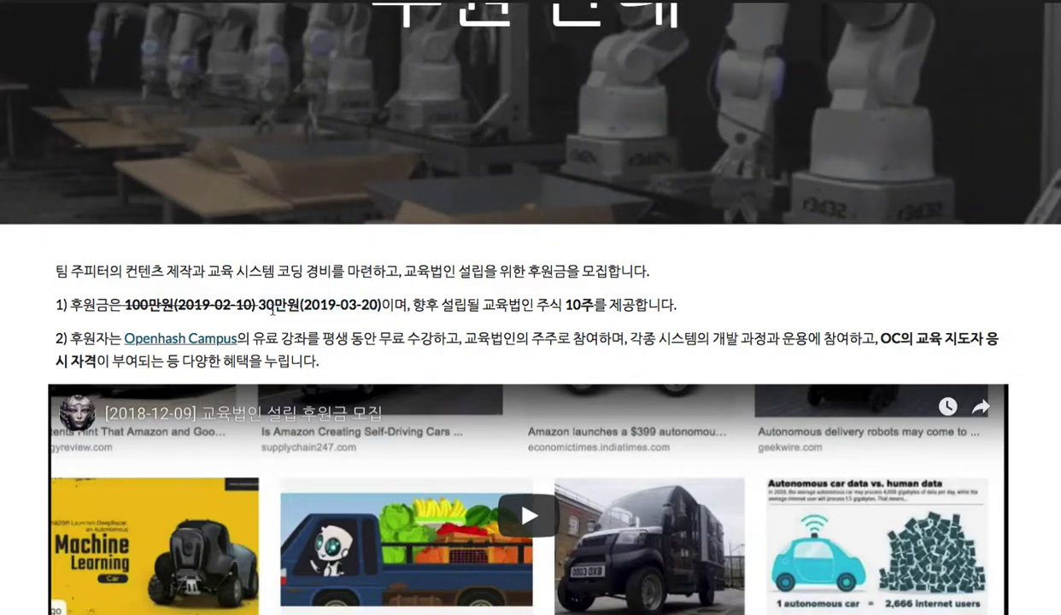
left_click_drag(257, 305, 381, 306)
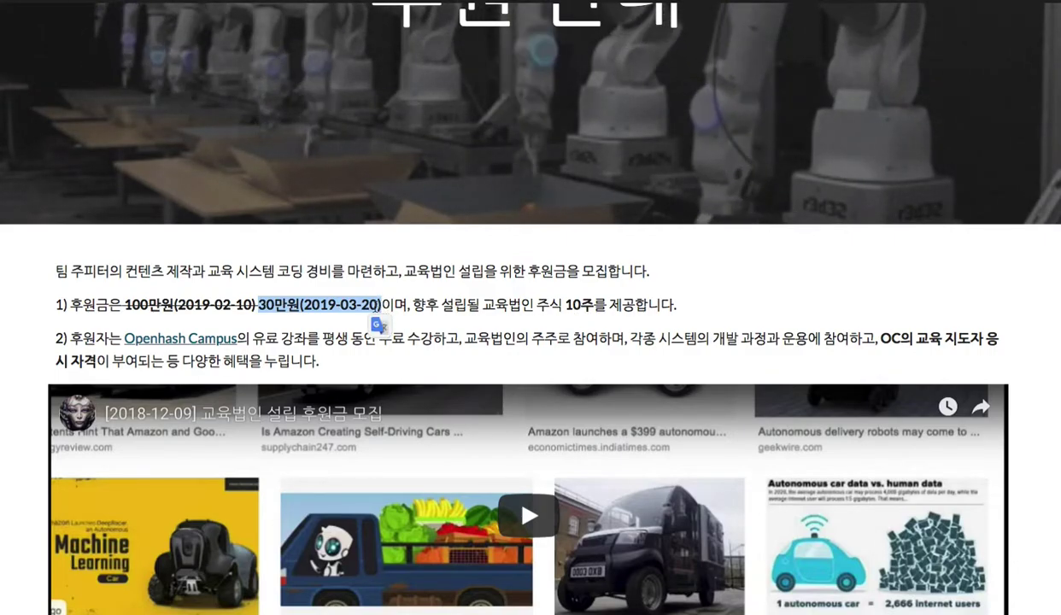
left_click(535, 306)
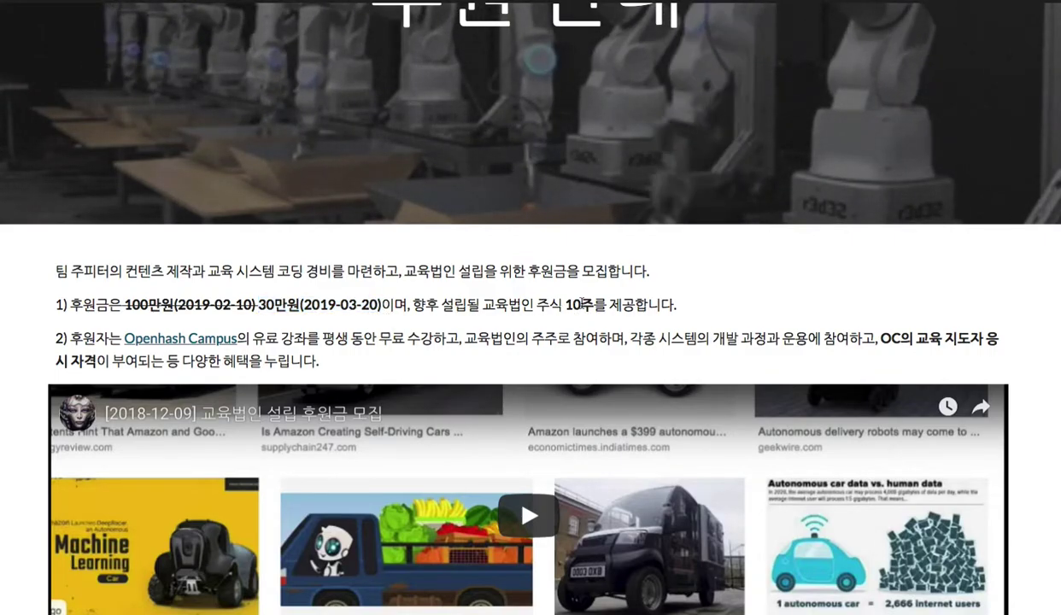
left_click_drag(565, 305, 594, 305)
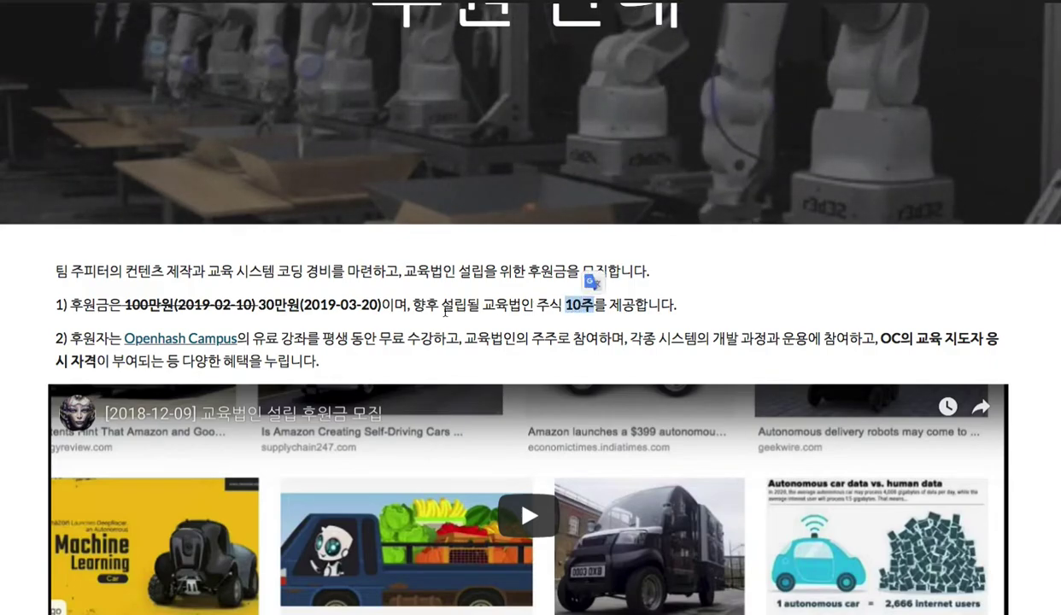
left_click_drag(425, 305, 593, 305)
scroll(578, 300, "down", 6)
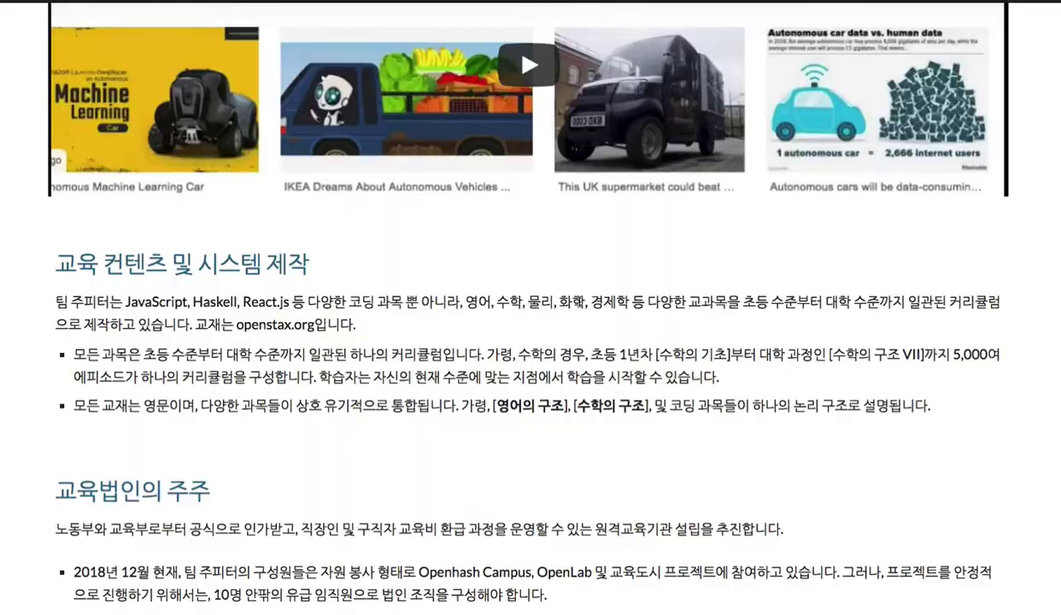
scroll(580, 301, "down", 3)
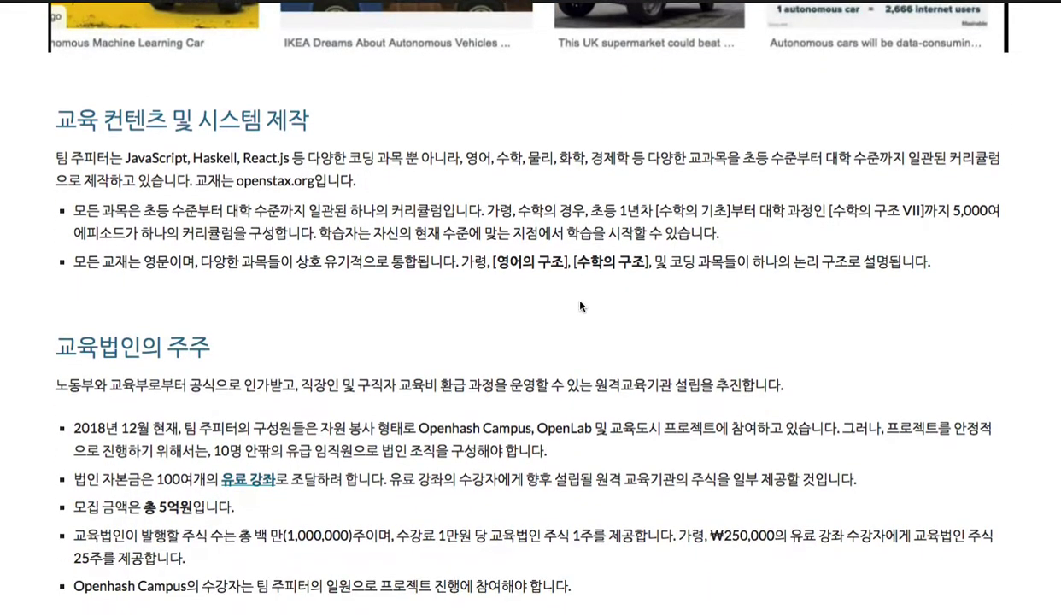
scroll(584, 306, "down", 3)
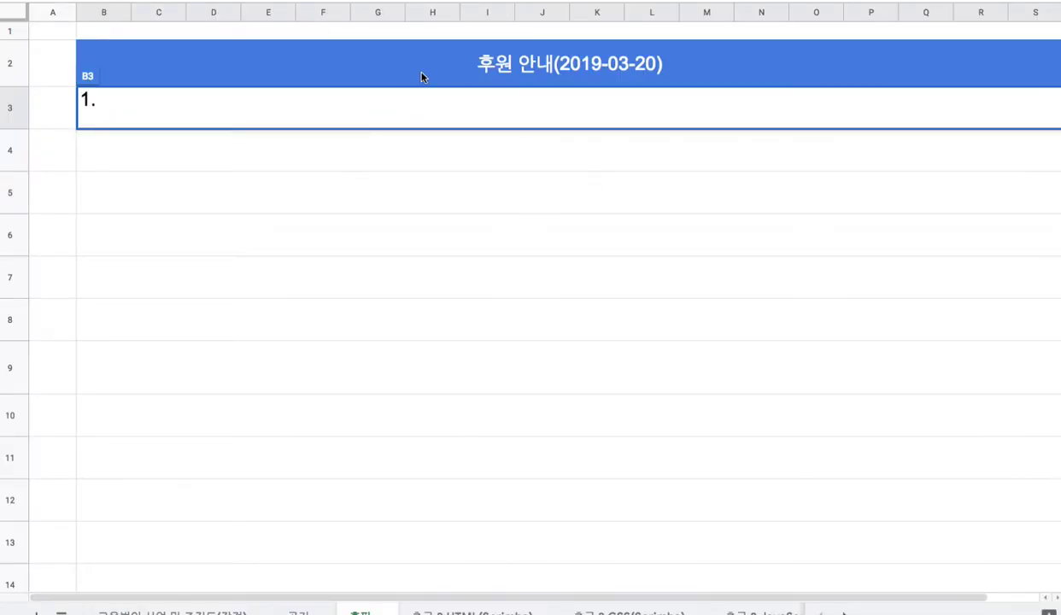
- In the spreadsheet, begin the first list item in cell B3 under the 후원 안내(2019-03-20) heading with "1."
key("BackSpace")
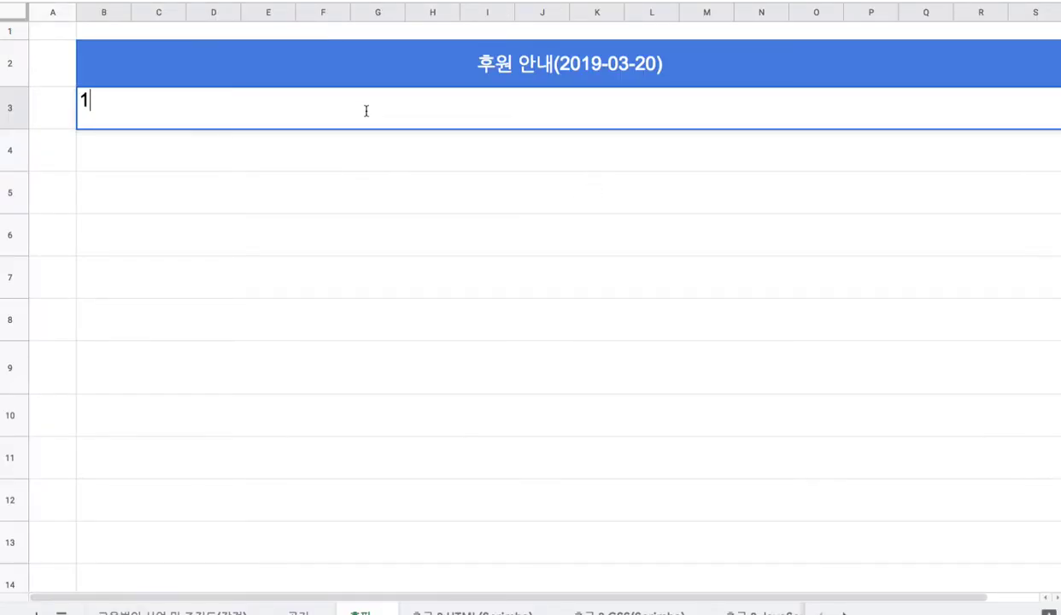
type(".")
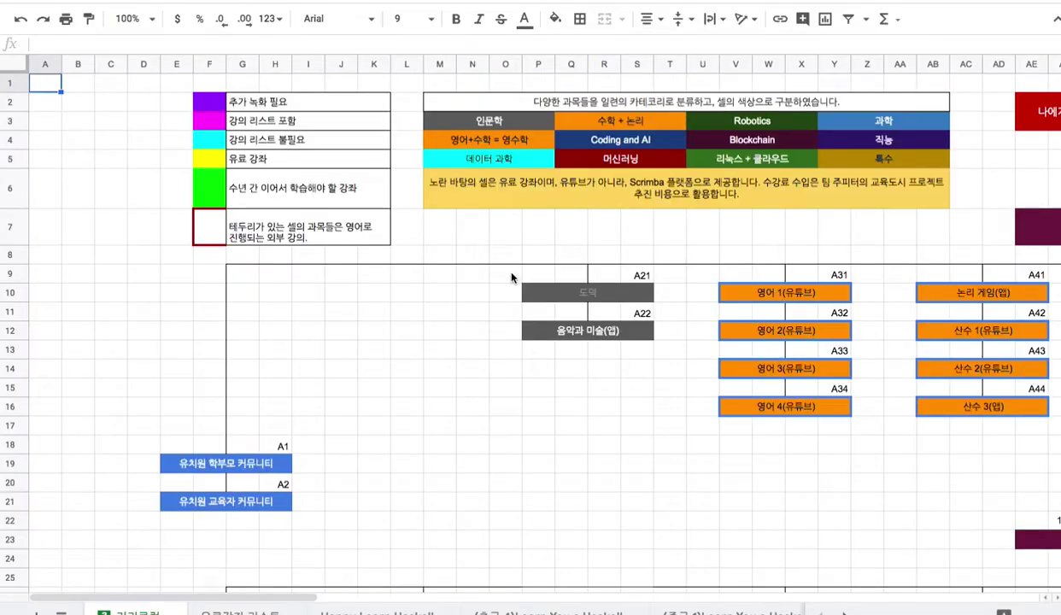
- Examine the yellow paid coding courses for 초급 3 and 초급 4 in the curriculum sheet, including CSS, JavaScript, HTML5 and CSS Grid
scroll(502, 274, "right", 2)
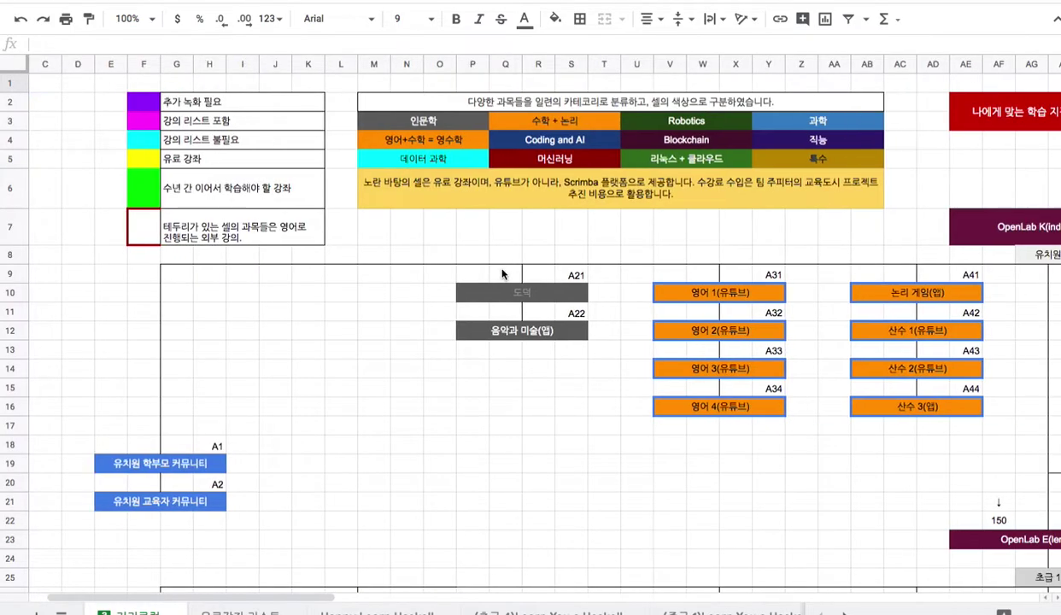
scroll(502, 274, "right", 3)
scroll(500, 274, "down", 5)
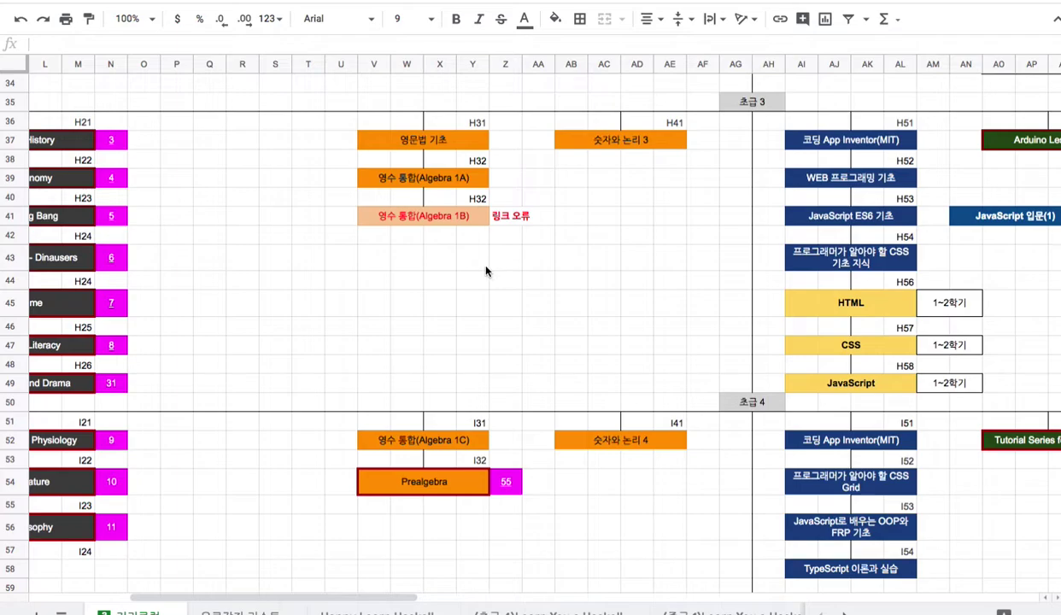
left_click(853, 346)
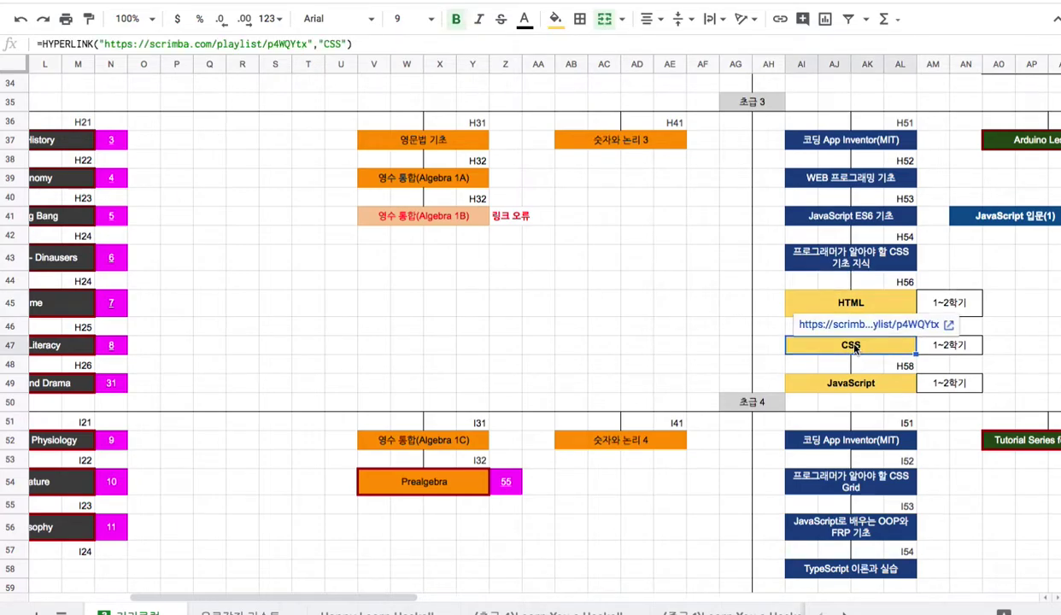
left_click(859, 385)
scroll(808, 345, "down", 10)
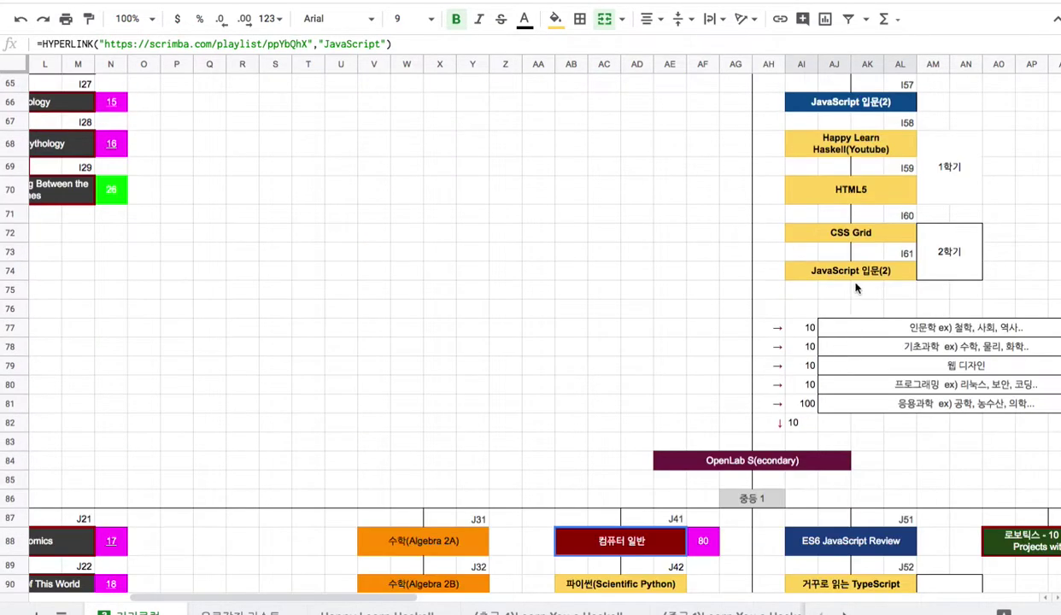
left_click(841, 190)
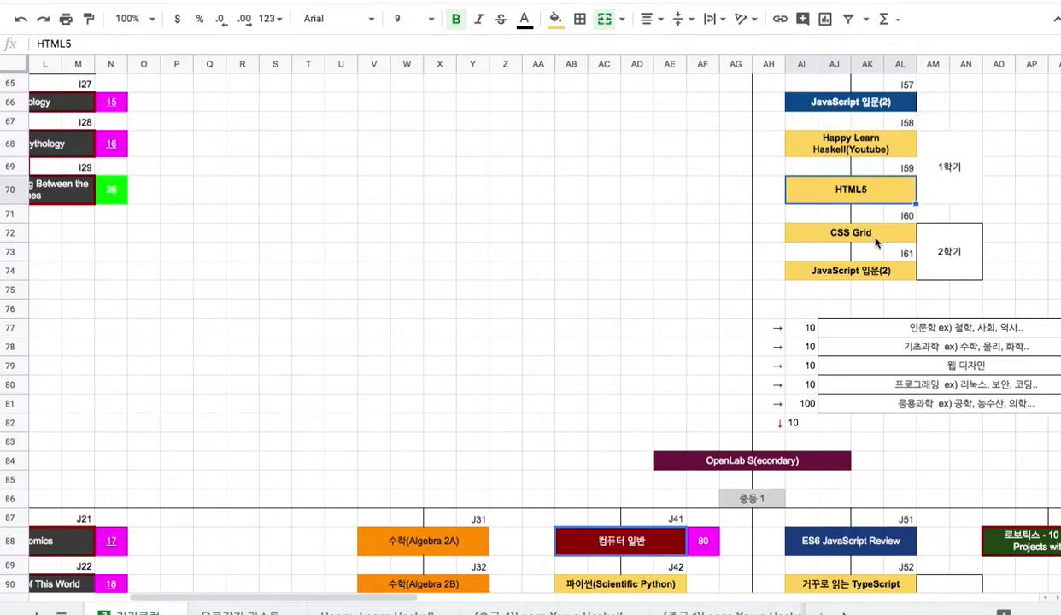
left_click(848, 231)
left_click(885, 272)
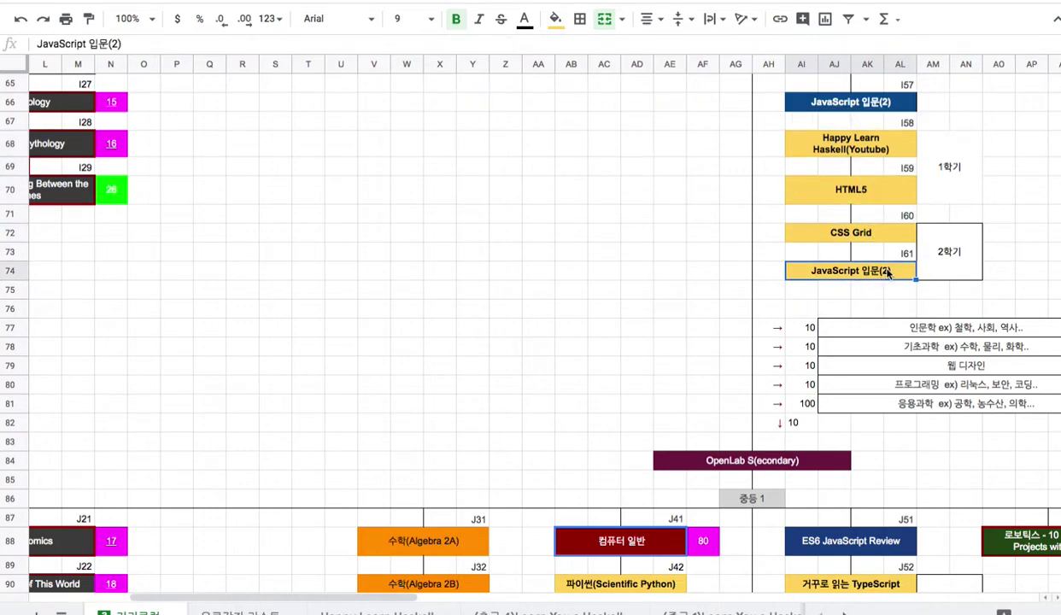
- Examine the yellow paid courses in the 중등 1 section, including Flutter, 파이썬(Scientific Python), Intermediate Algebra and Ramda Calculus 1
scroll(859, 275, "down", 6)
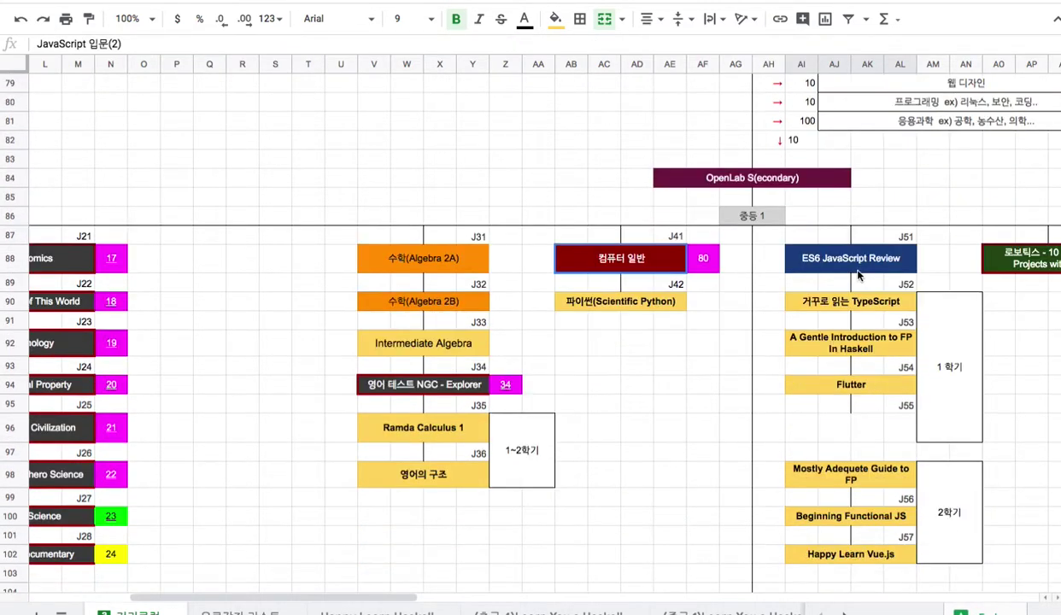
scroll(859, 274, "down", 1)
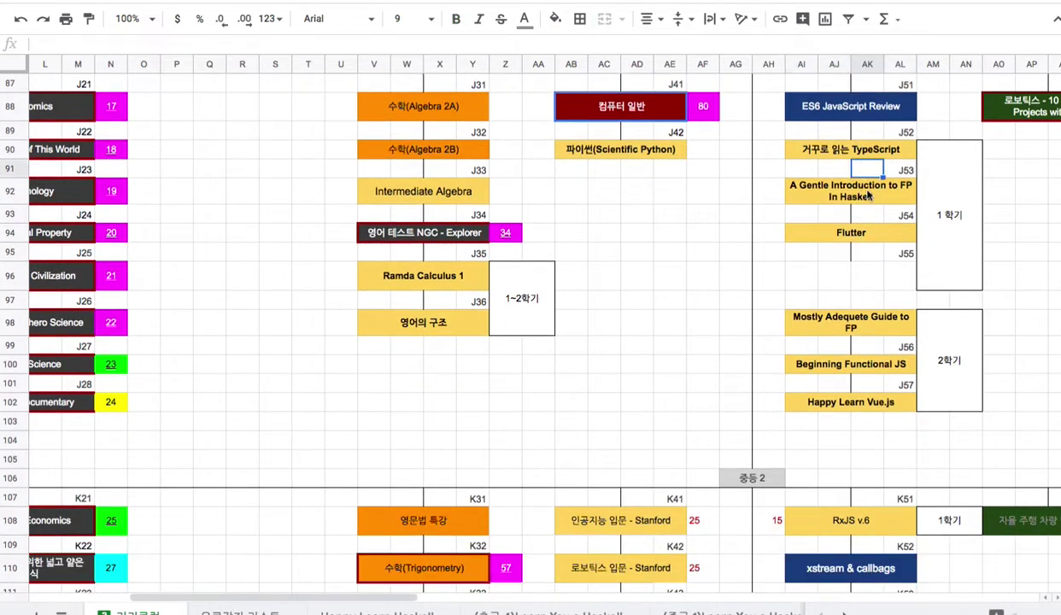
left_click(844, 192)
left_click(844, 232)
left_click(594, 155)
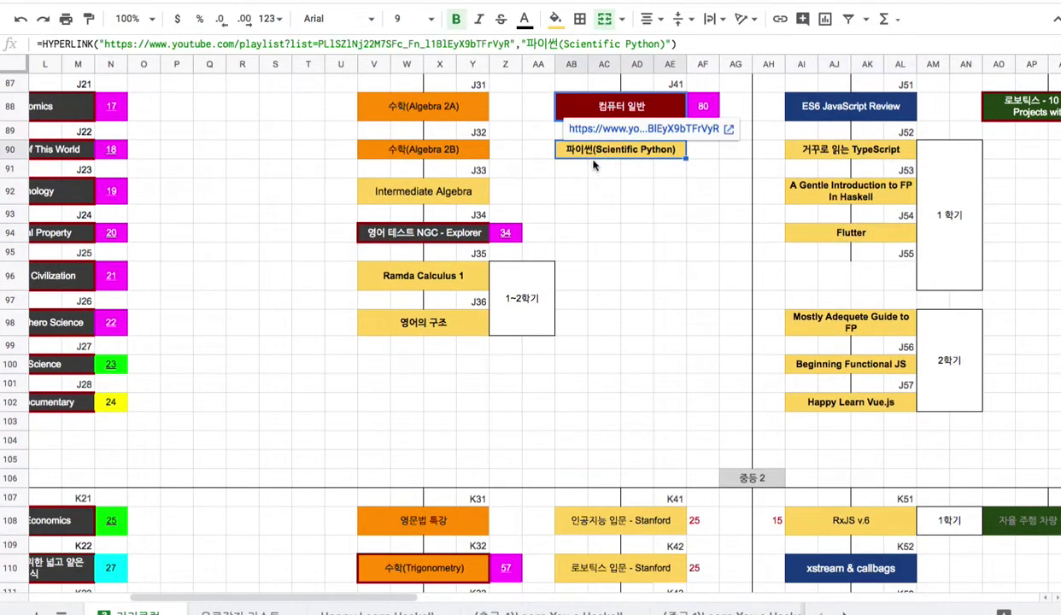
left_click(454, 195)
left_click(458, 276)
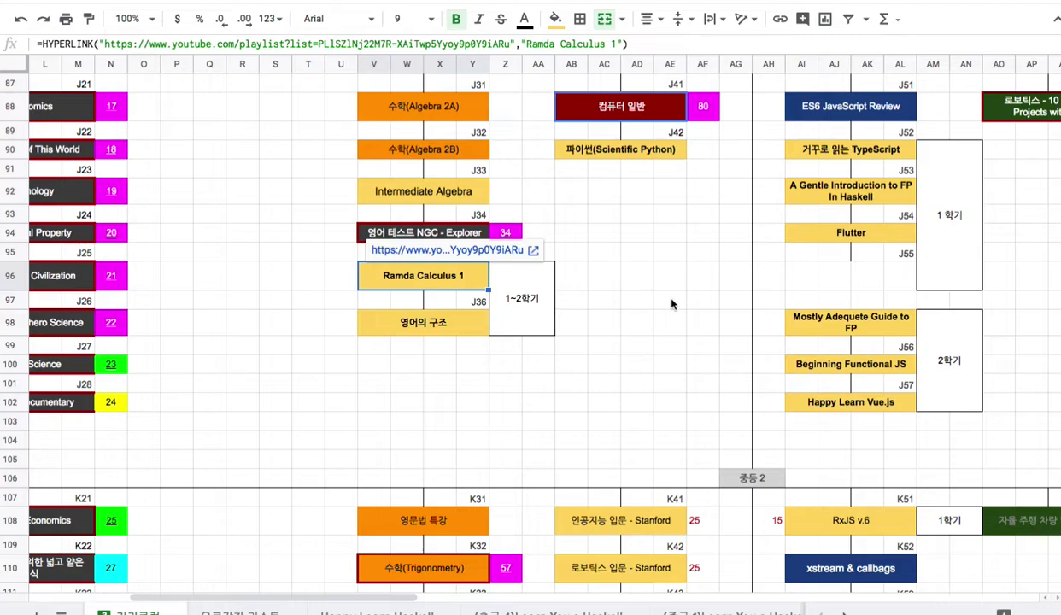
- Examine the yellow paid courses in the 중등 2 section of the curriculum, including Eloquent JavaScript and React.js
scroll(672, 303, "down", 3)
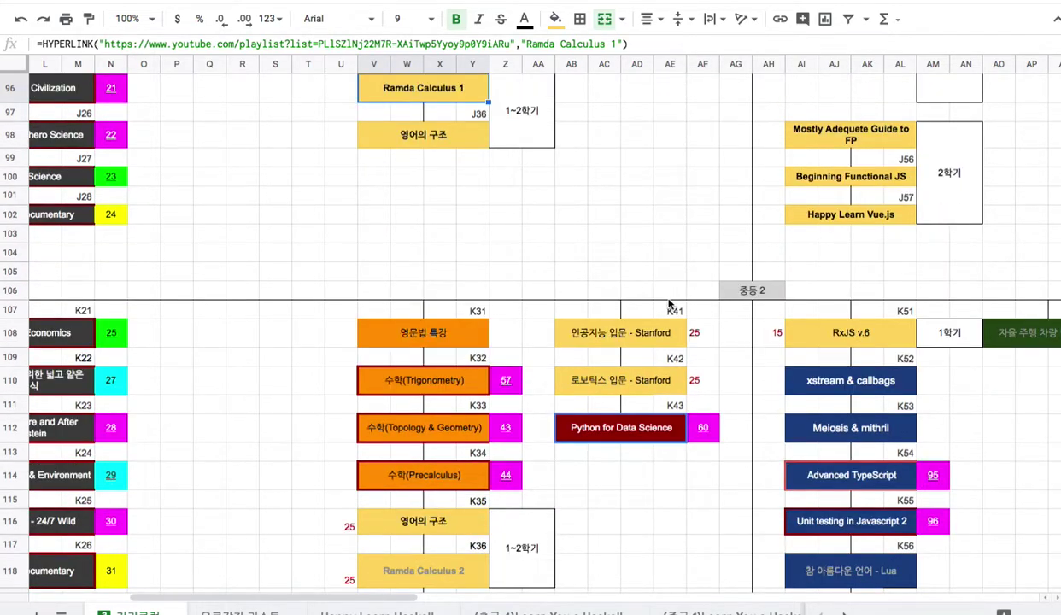
scroll(668, 305, "right", 1)
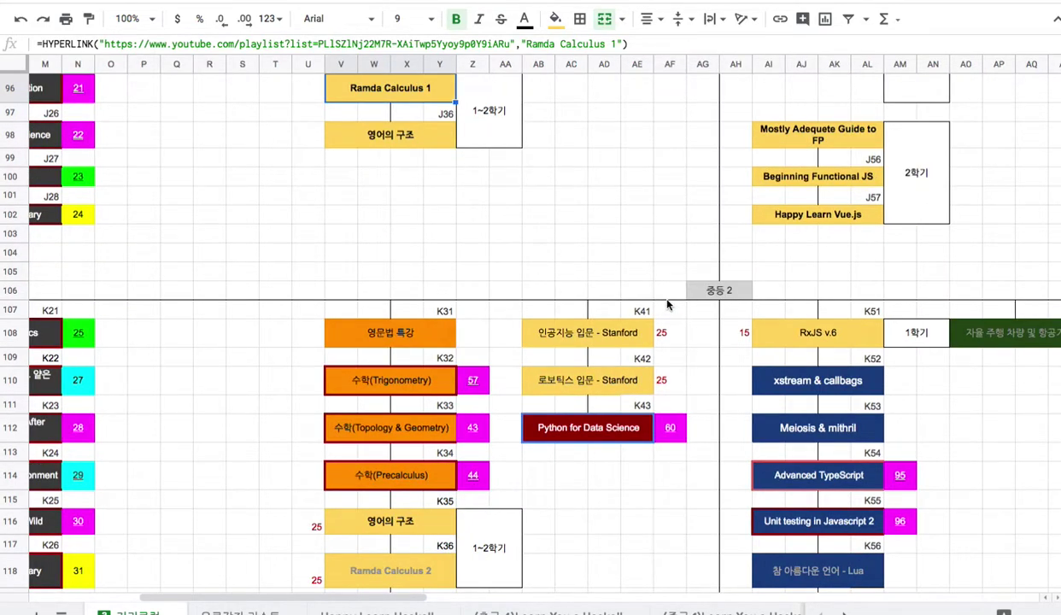
scroll(668, 305, "down", 6)
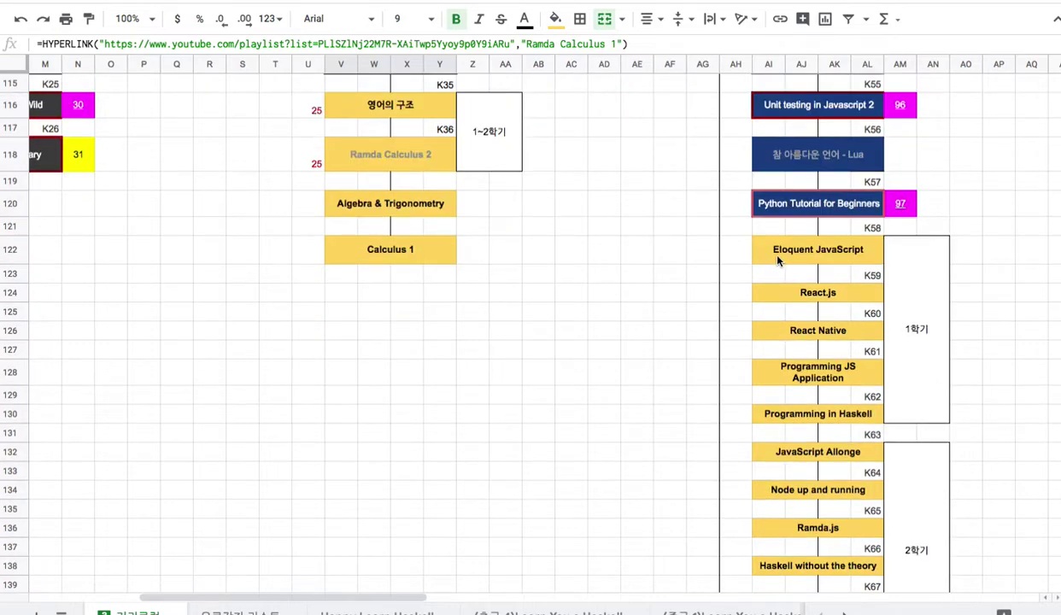
left_click(777, 258)
left_click(814, 296)
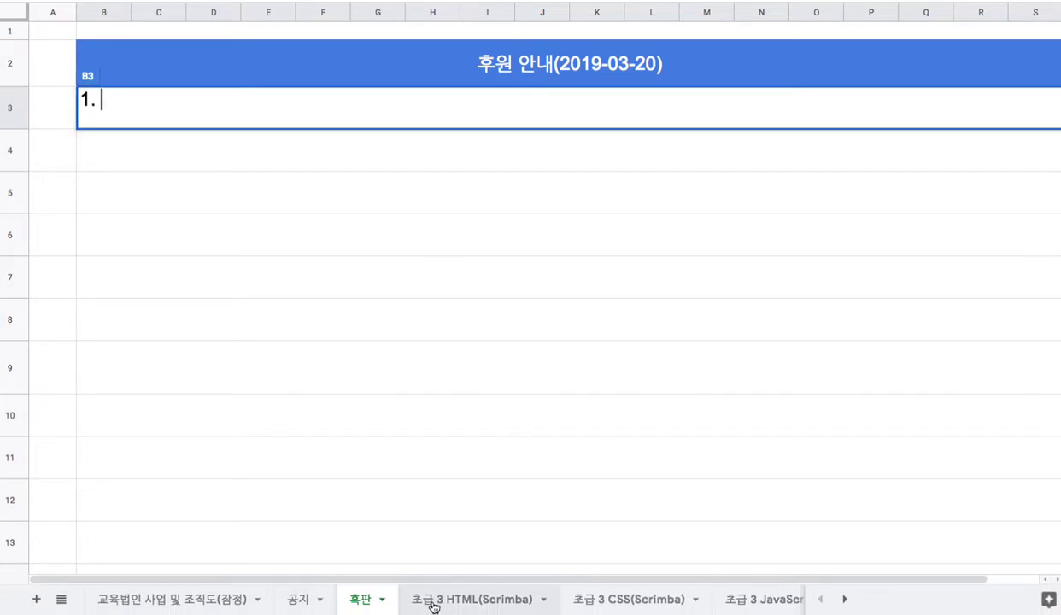
- Look through the 초급 3 HTML, CSS and JavaScript 기초 I sheets and the 초급 4 HTML5 and JavaScript 기초 II sheets
scroll(427, 603, "right", 1)
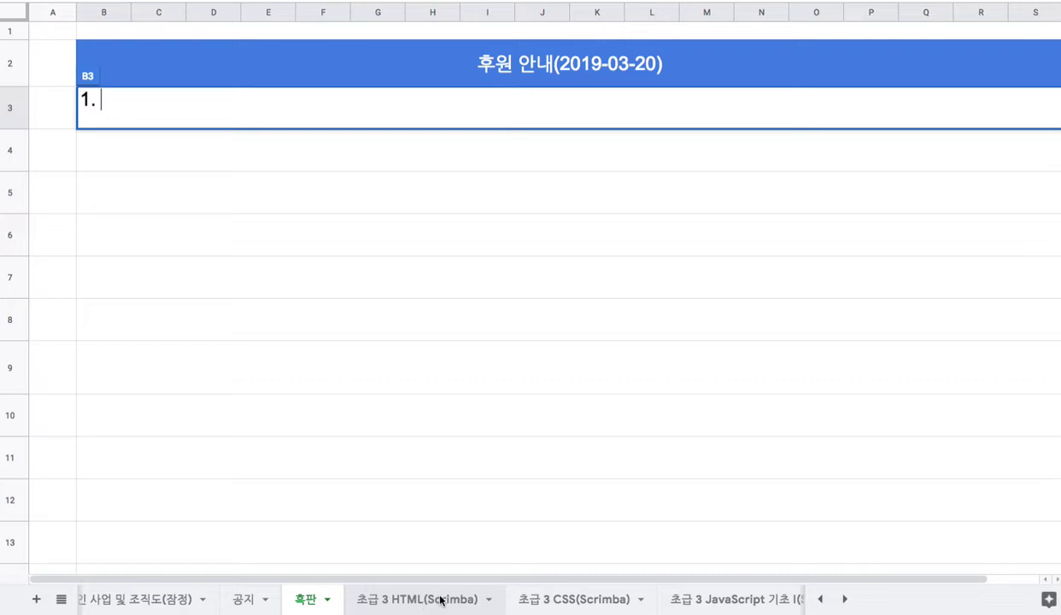
left_click(436, 600)
left_click(589, 603)
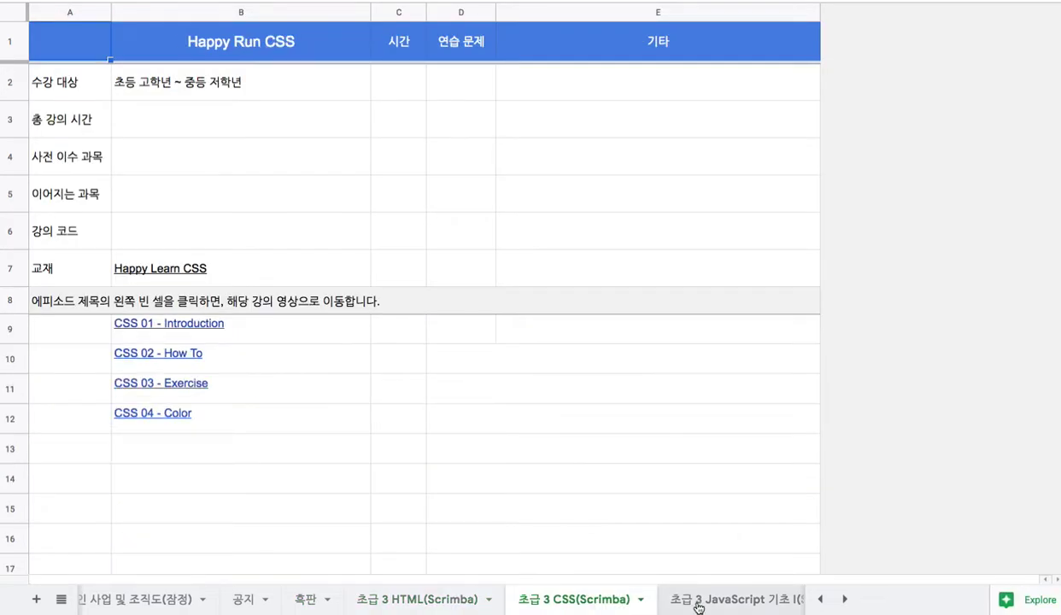
scroll(679, 602, "right", 5)
left_click(378, 599)
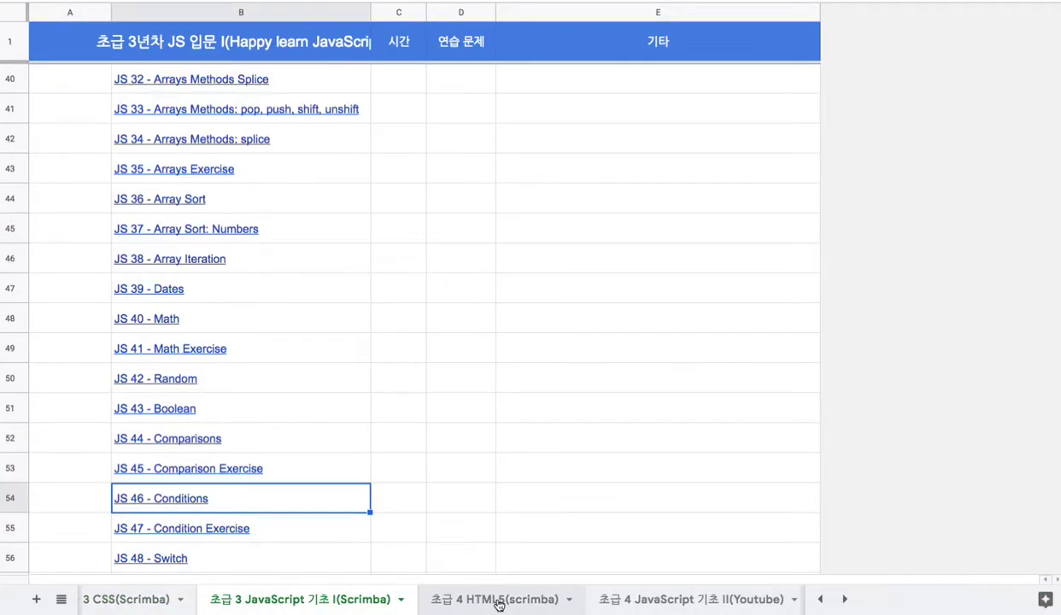
left_click(494, 603)
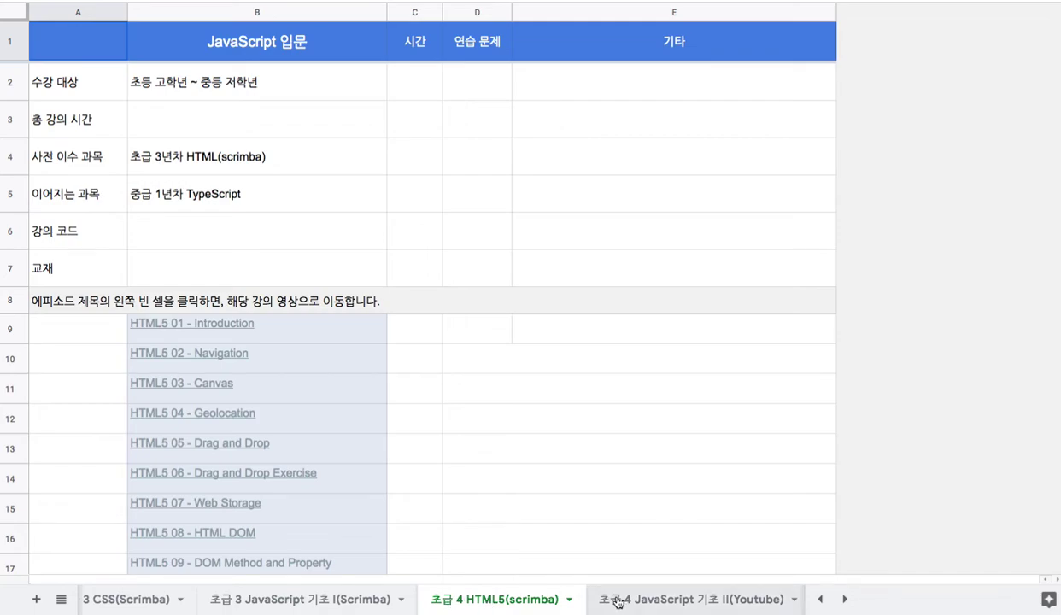
left_click(649, 601)
scroll(669, 602, "right", 3)
scroll(665, 603, "right", 3)
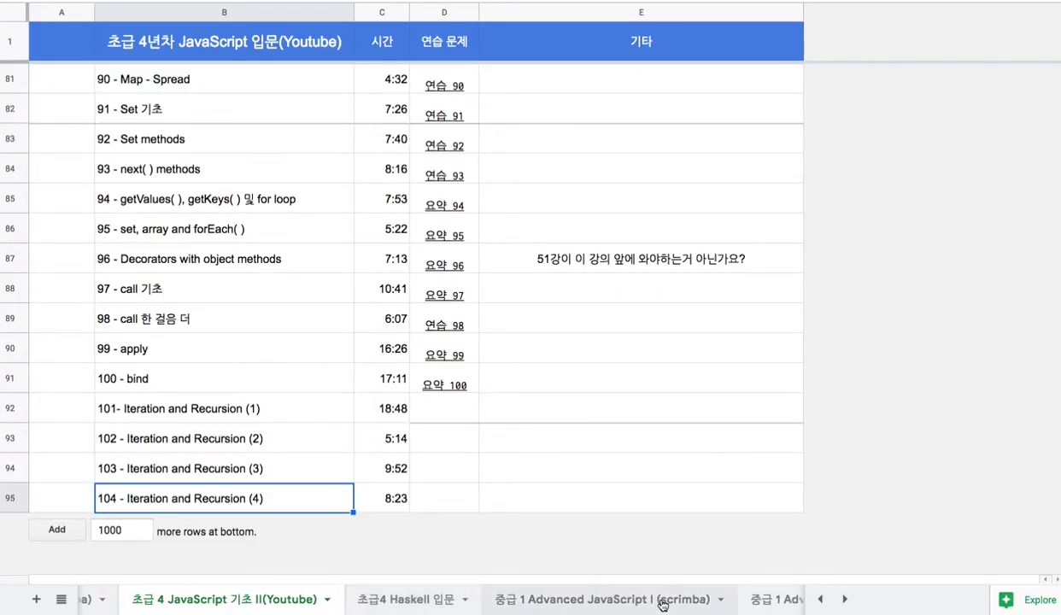
- Review the episode list in the 초급4 Haskell 입문 sheet
left_click(348, 601)
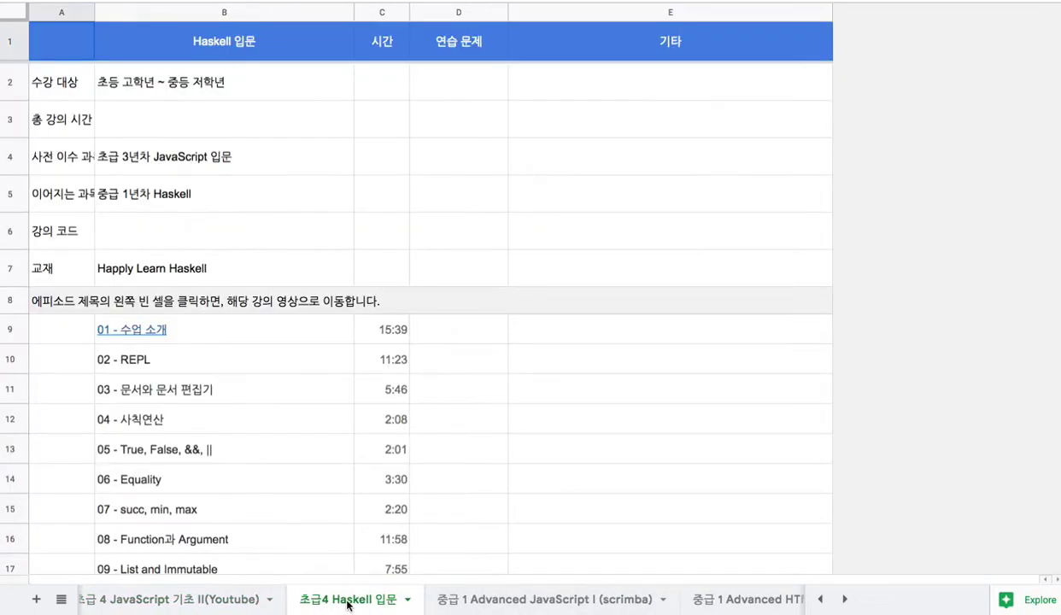
scroll(373, 510, "down", 4)
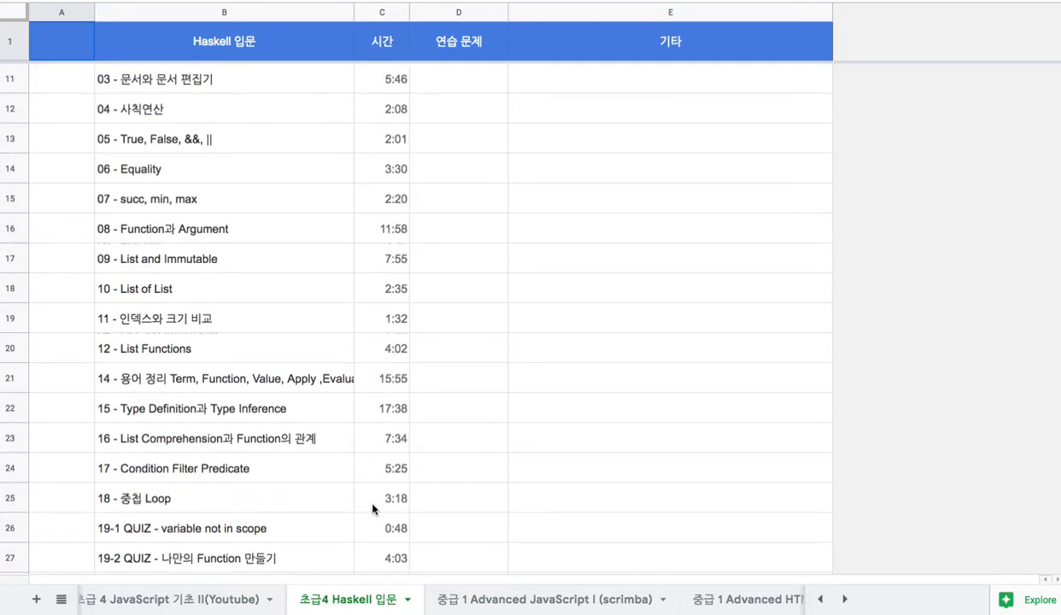
scroll(372, 509, "down", 6)
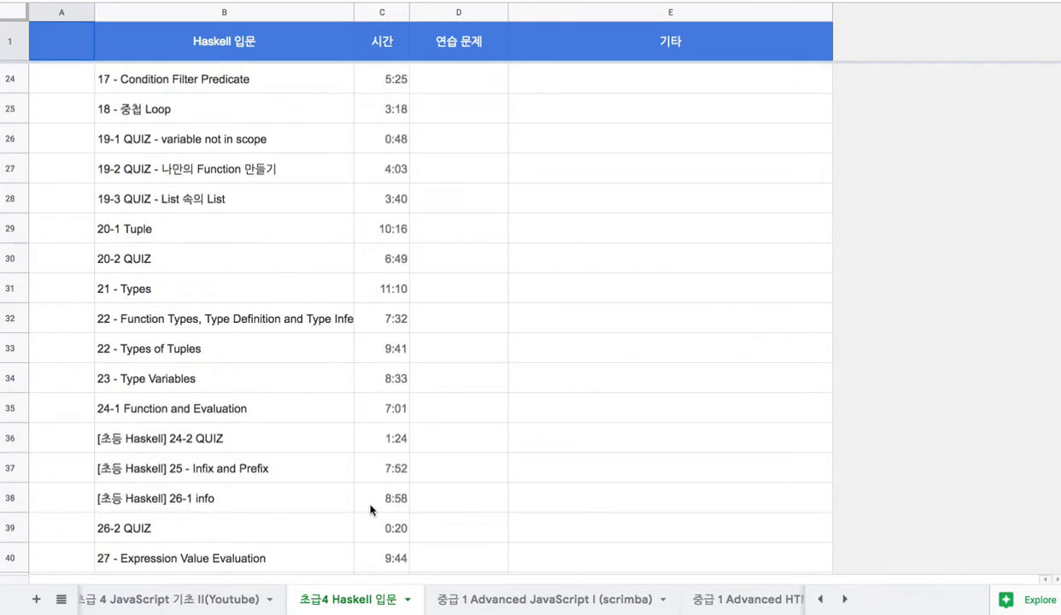
scroll(370, 510, "down", 2)
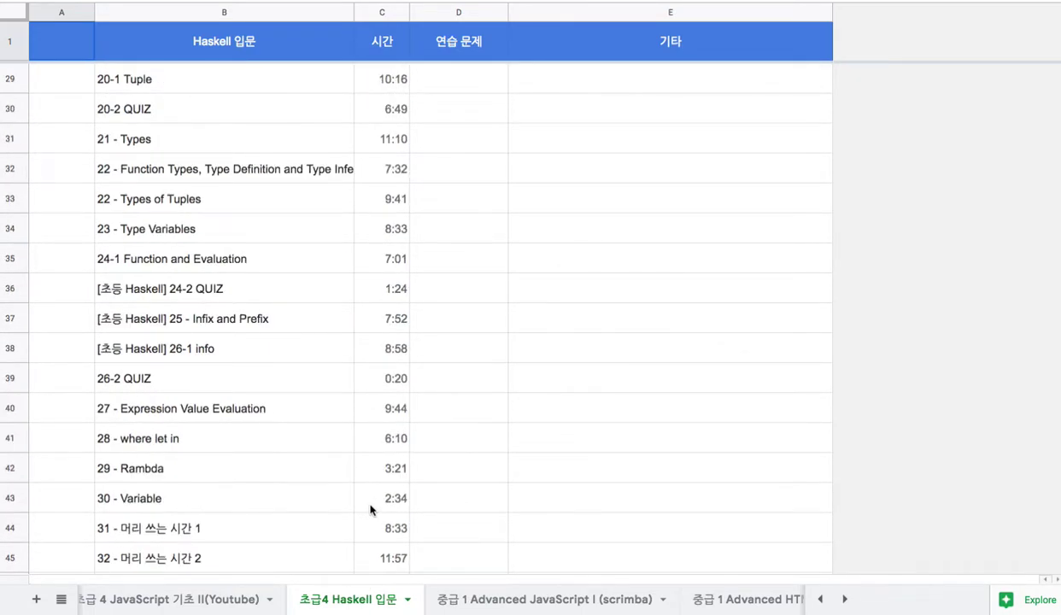
- View the 중급 1 Advanced JavaScript I (scrimba) and 중급 1 Advanced HTML (scrimba) course sheets
left_click(541, 603)
scroll(487, 502, "up", 20)
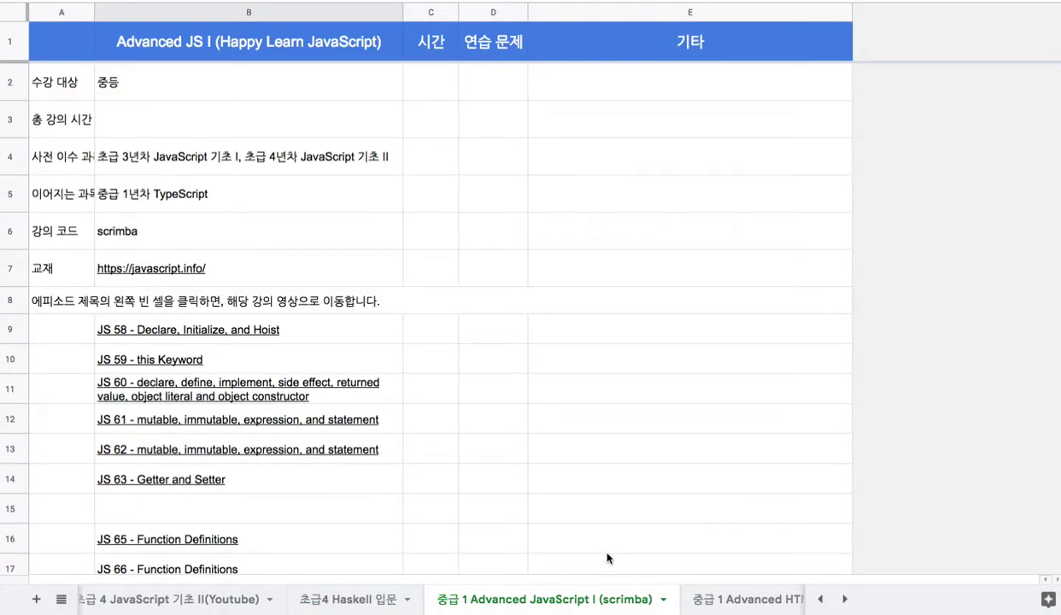
left_click(728, 601)
- Review the episode list in the 중급2 영어의 구조 sheet from the course introduction to the puzzle episodes
scroll(727, 600, "right", 10)
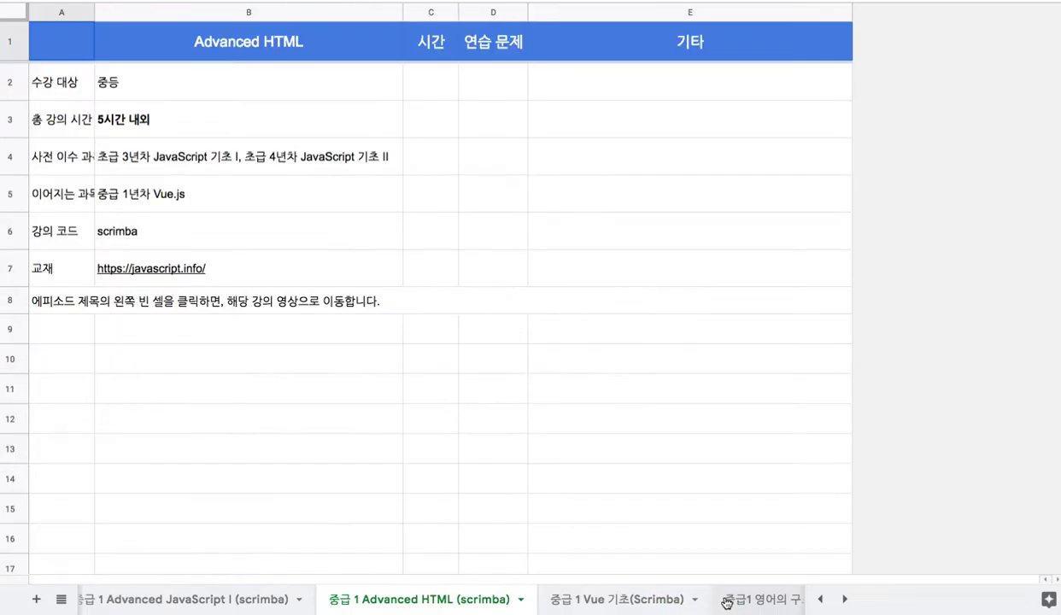
scroll(452, 603, "right", 15)
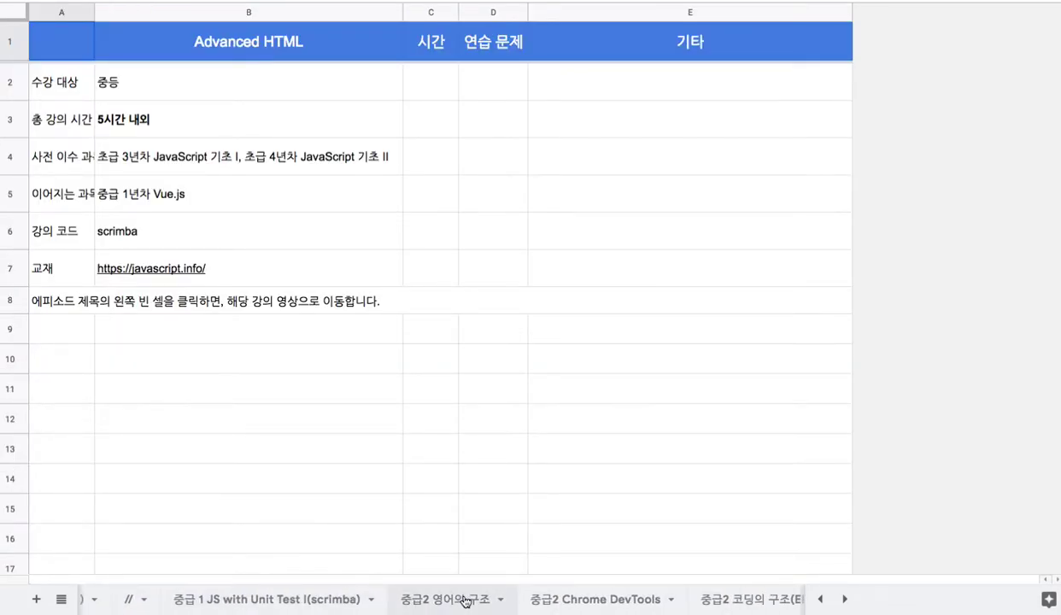
scroll(466, 601, "right", 4)
scroll(461, 602, "right", 2)
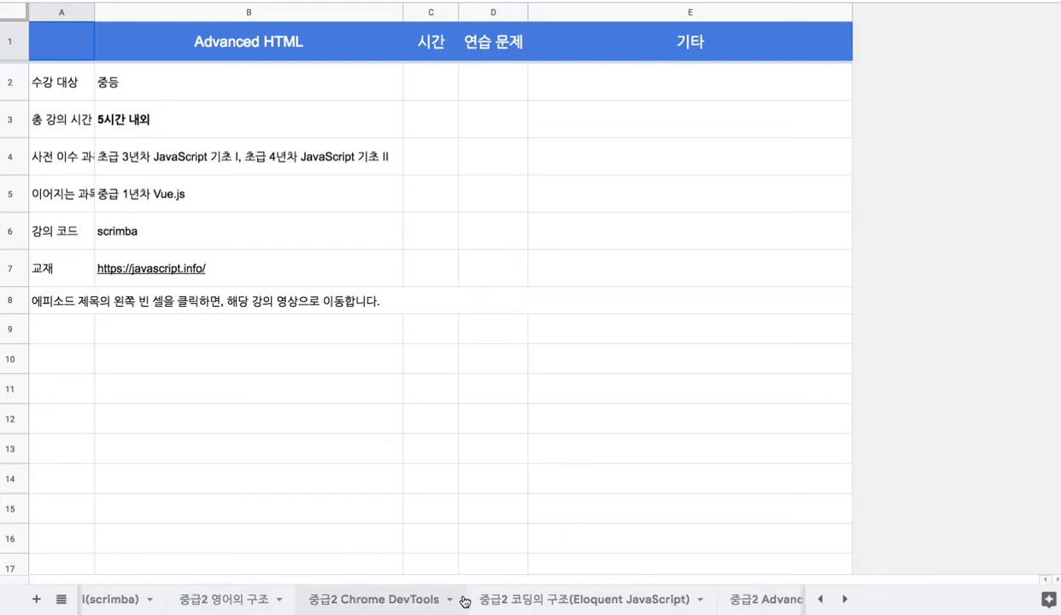
left_click(241, 600)
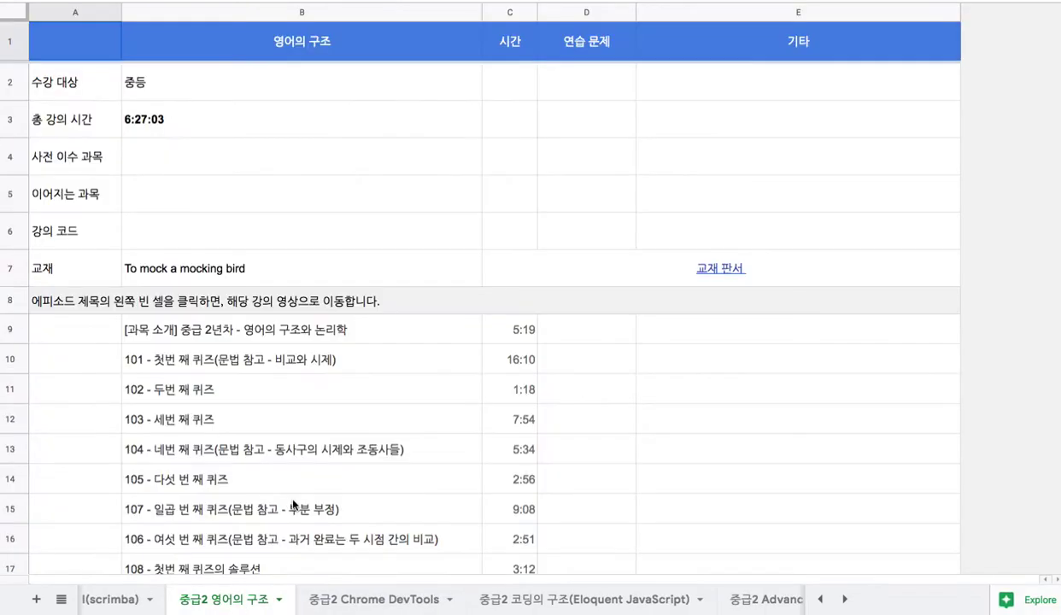
scroll(293, 505, "down", 5)
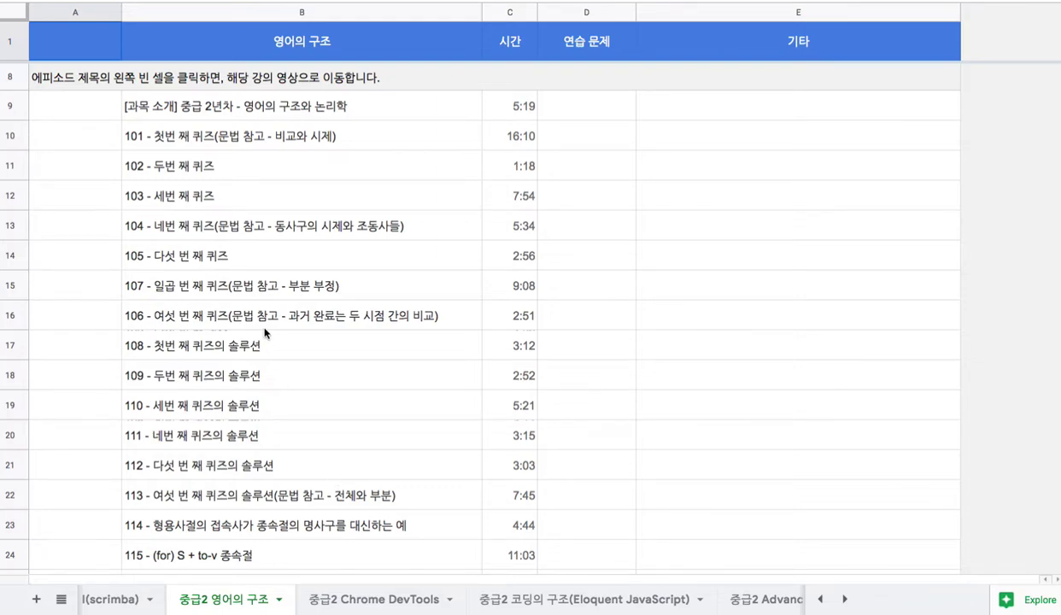
scroll(269, 340, "down", 5)
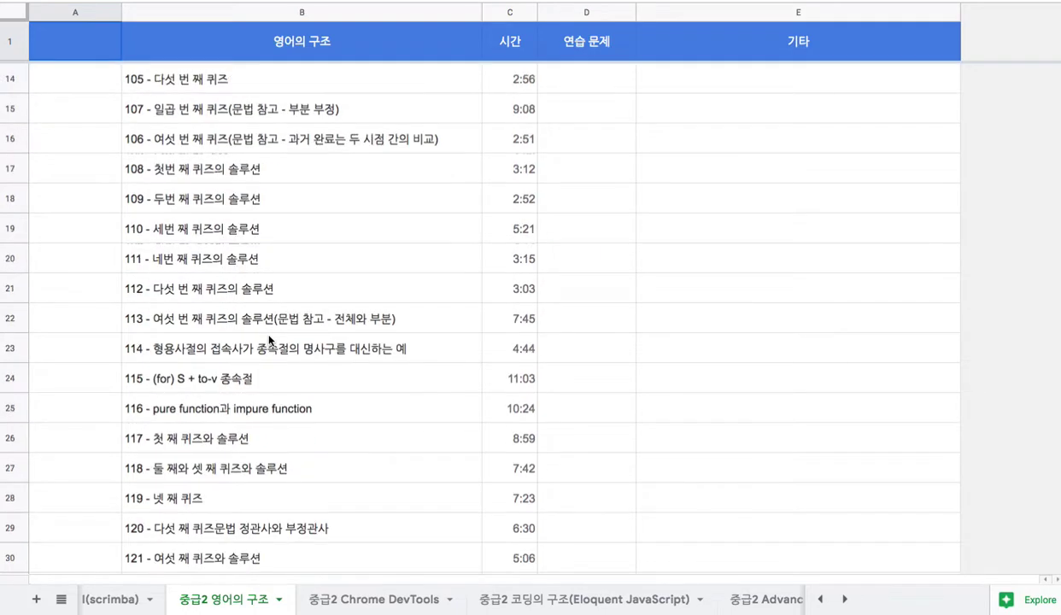
scroll(269, 339, "down", 4)
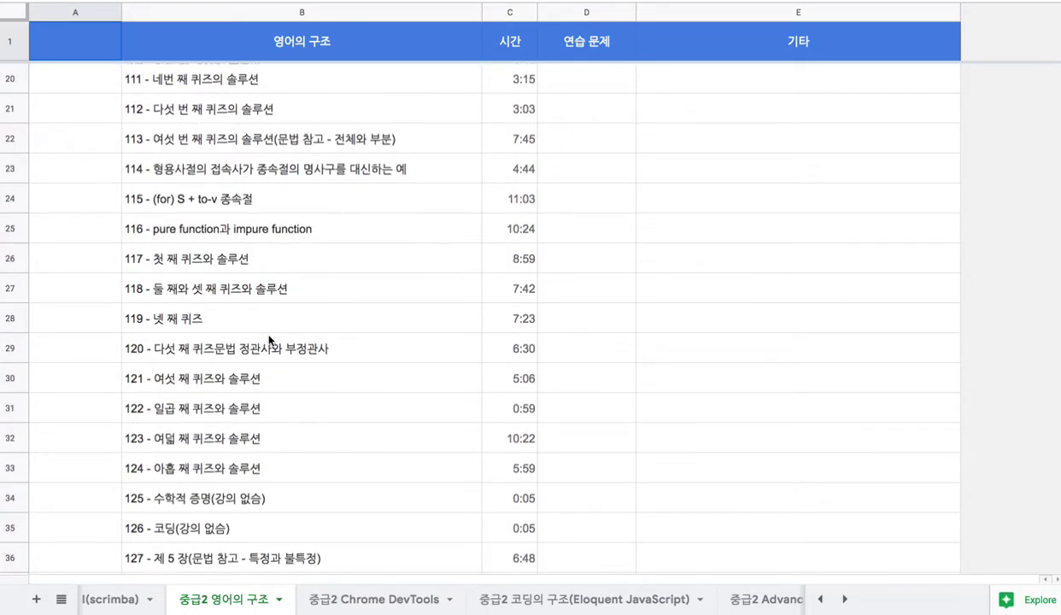
scroll(270, 339, "down", 2)
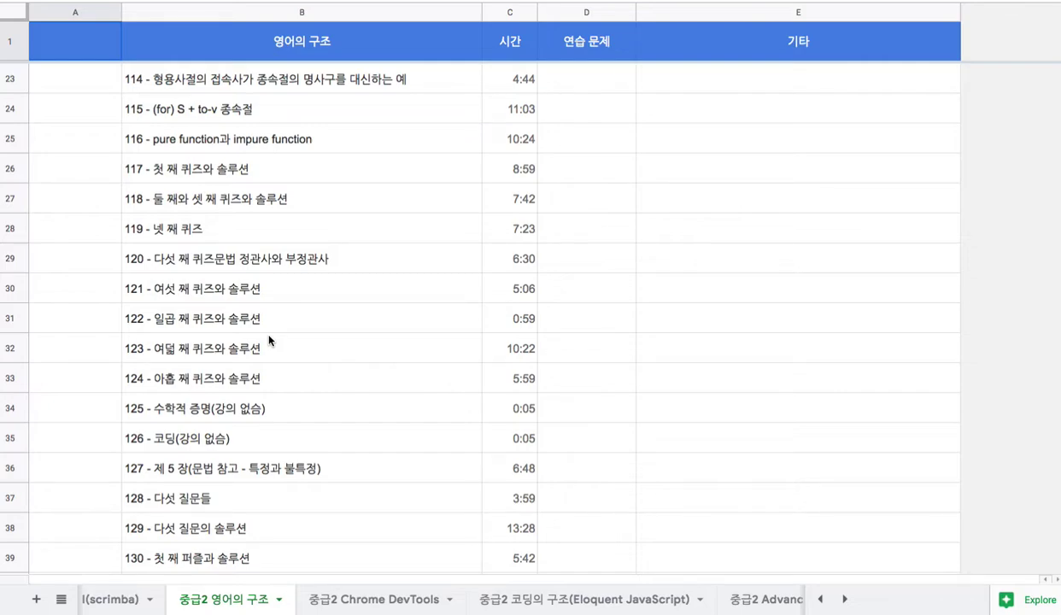
scroll(269, 340, "down", 3)
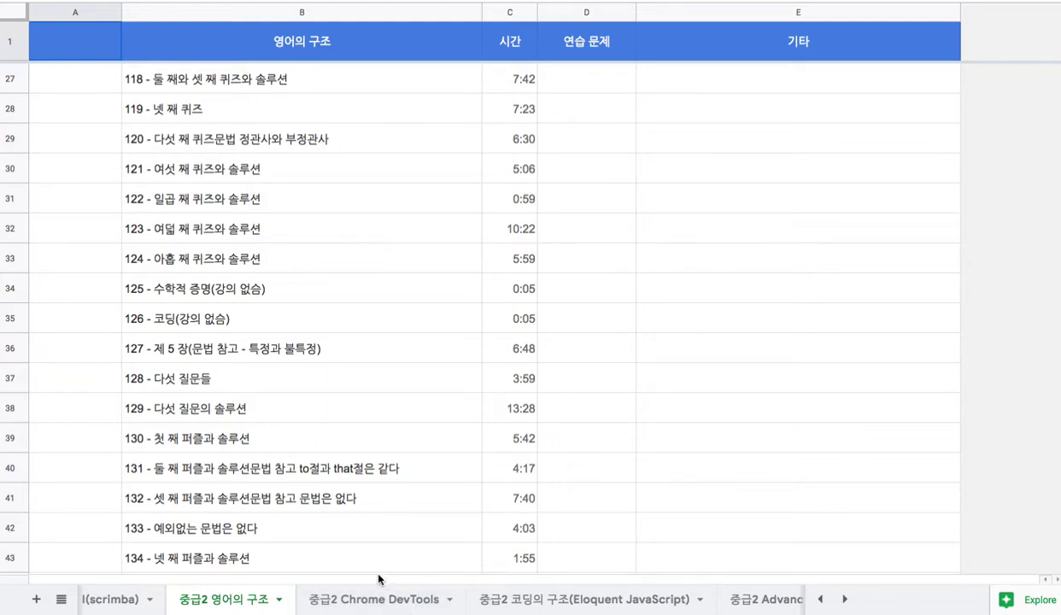
scroll(288, 412, "down", 1)
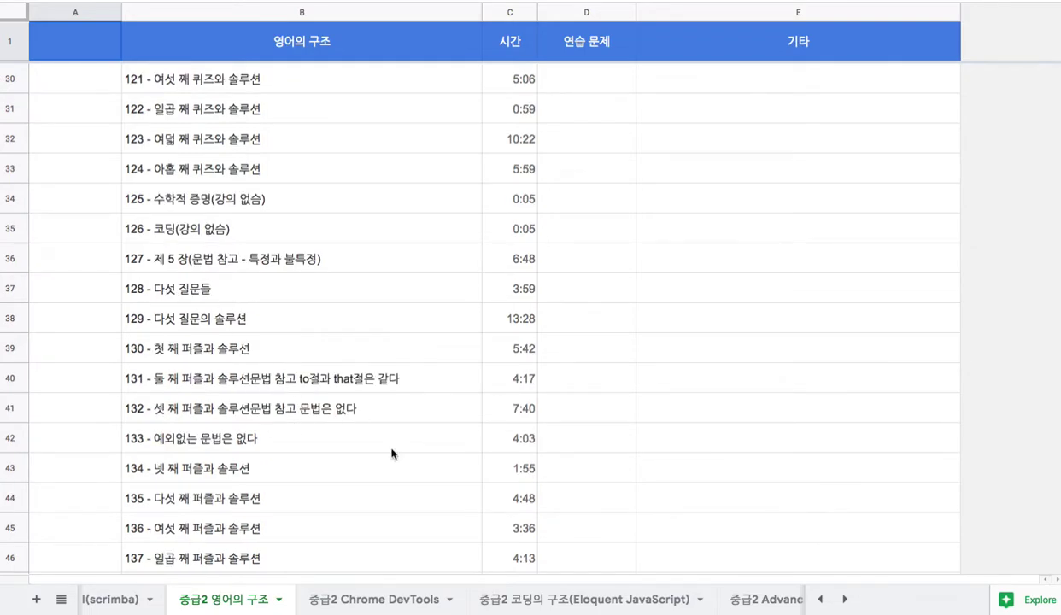
- Review the course details and full episode list in the 중급2 Chrome DevTools sheet
left_click(398, 600)
scroll(422, 490, "down", 4)
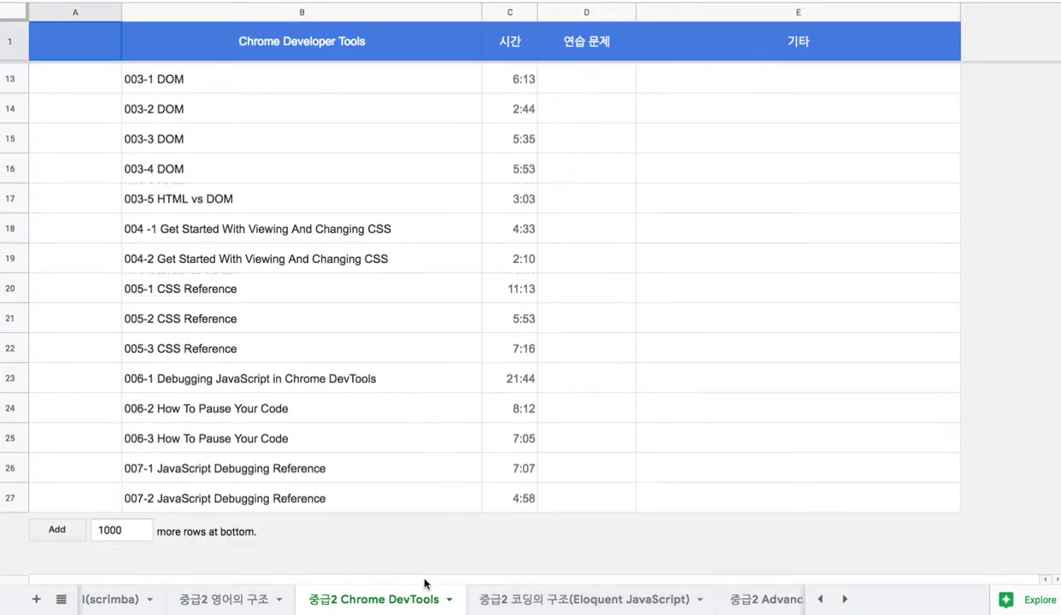
scroll(399, 416, "up", 4)
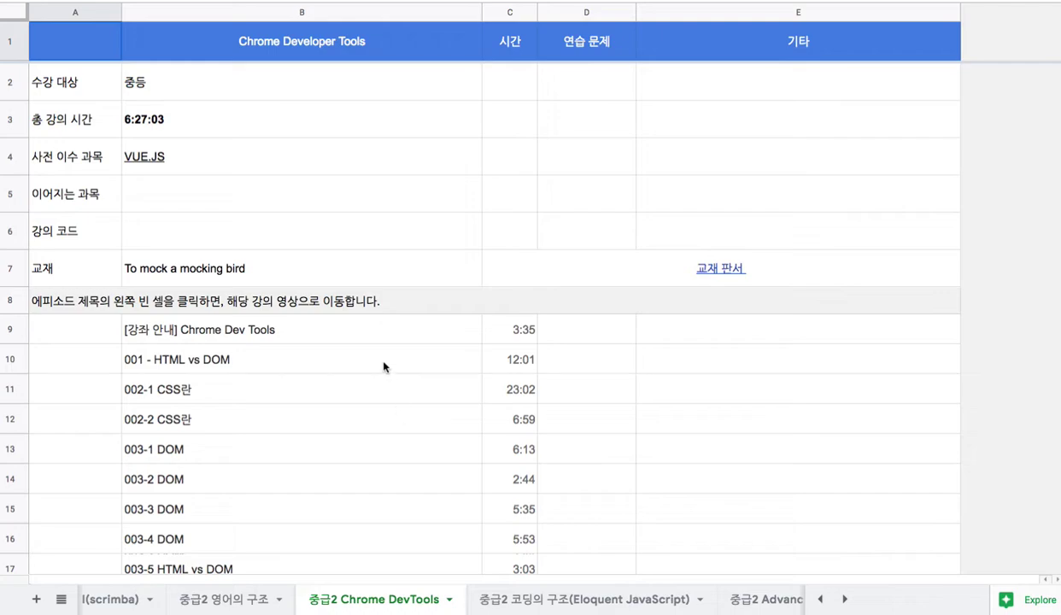
left_click(320, 53)
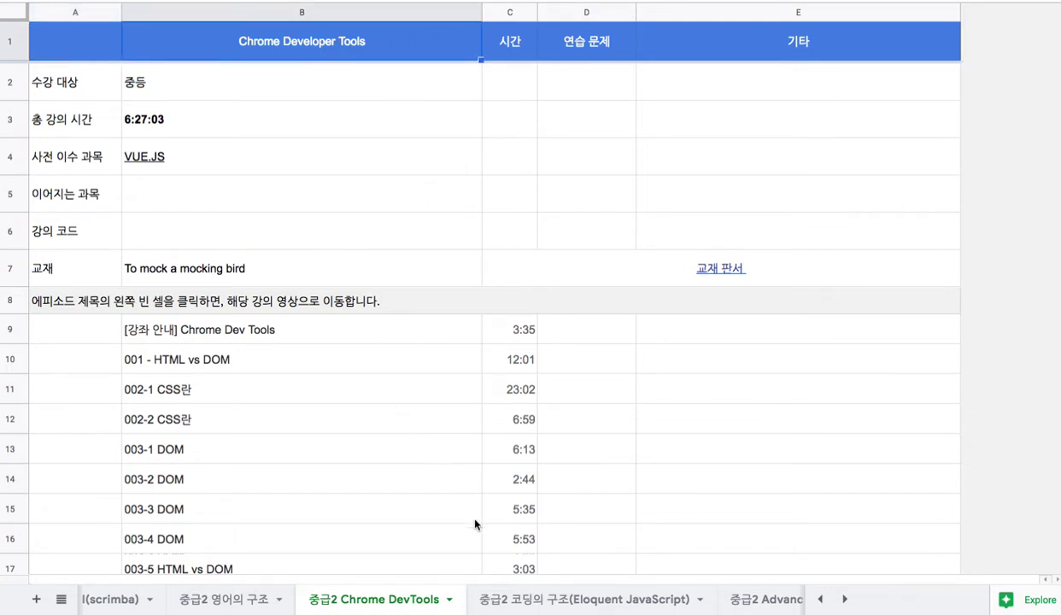
- Look through the course details and first episodes in the 중급2 코딩의 구조(Eloquent JavaScript) sheet
left_click(586, 600)
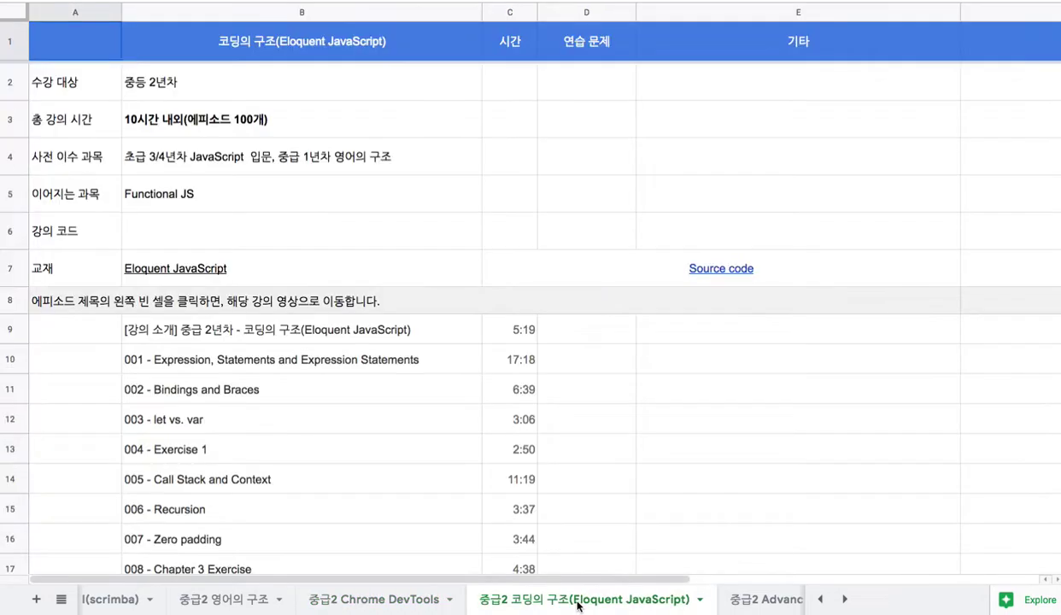
scroll(494, 539, "down", 5)
scroll(585, 568, "down", 2)
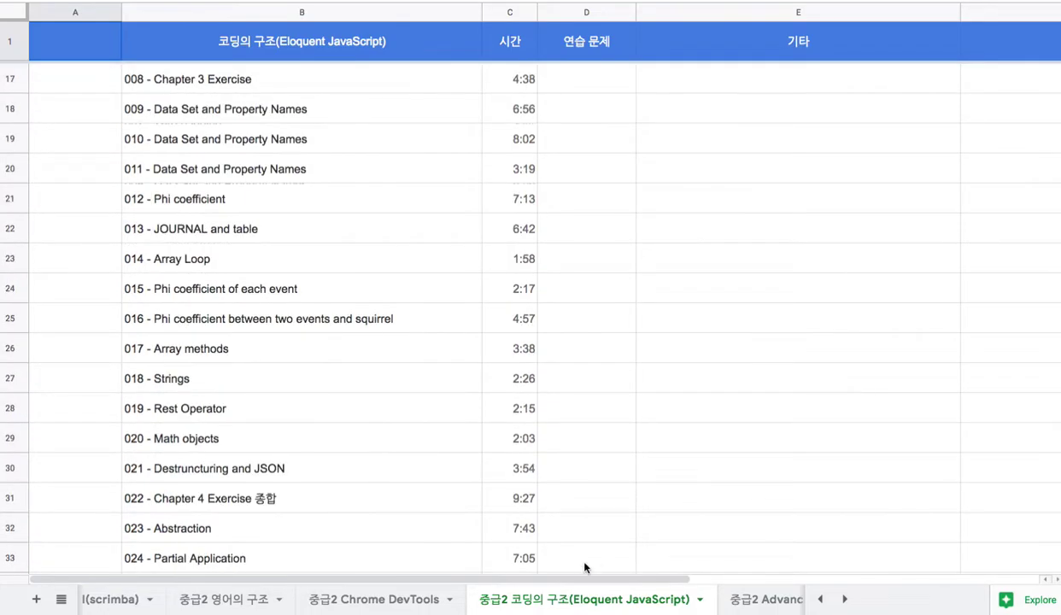
- Review the whole episode list in the 중급2 Advanced JavaScript II sheet and return to its course details
scroll(623, 585, "right", 5)
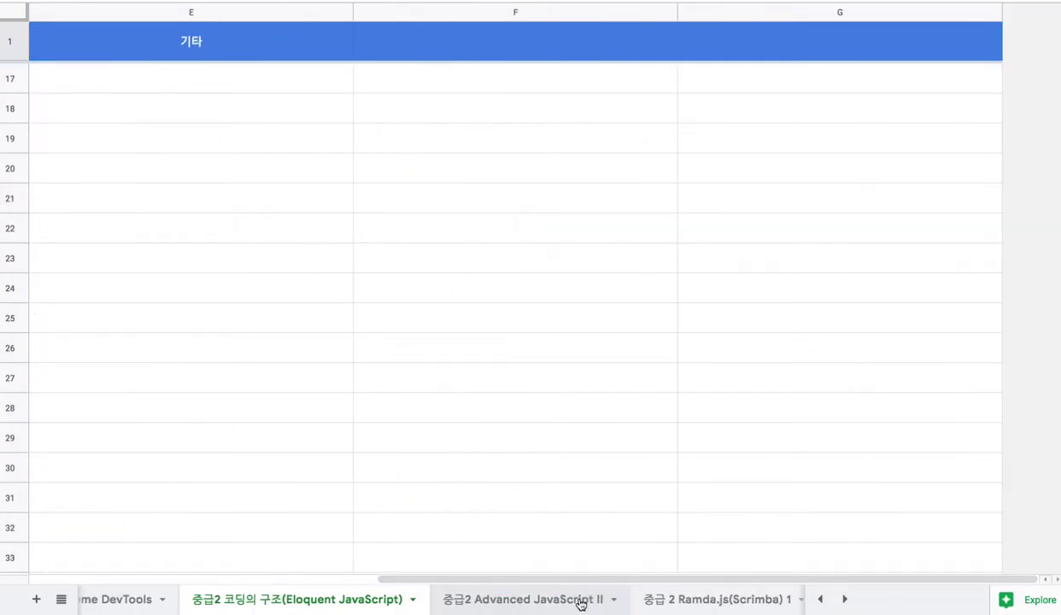
left_click(590, 601)
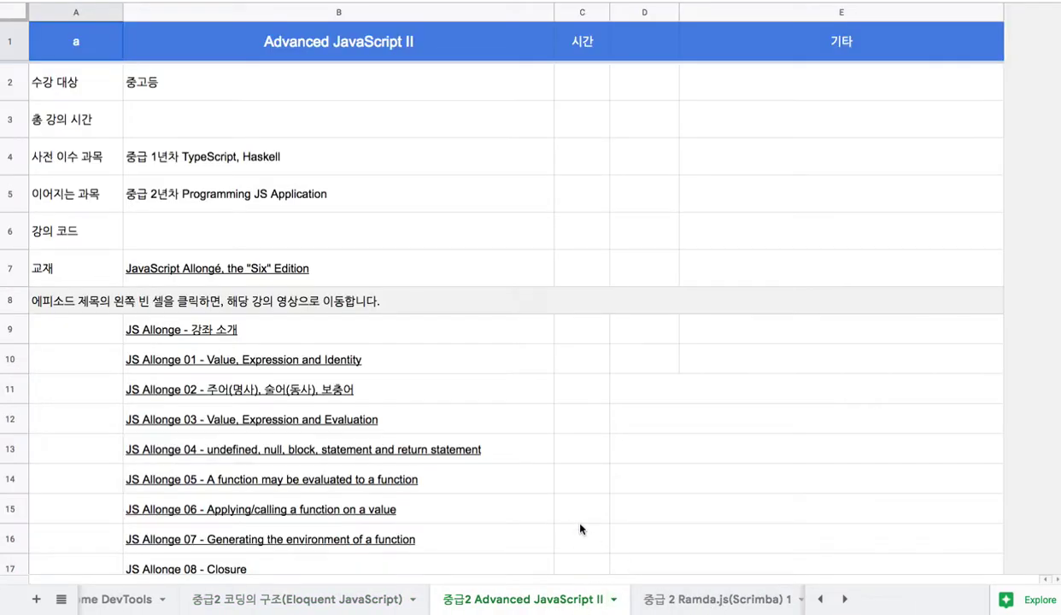
scroll(580, 530, "down", 5)
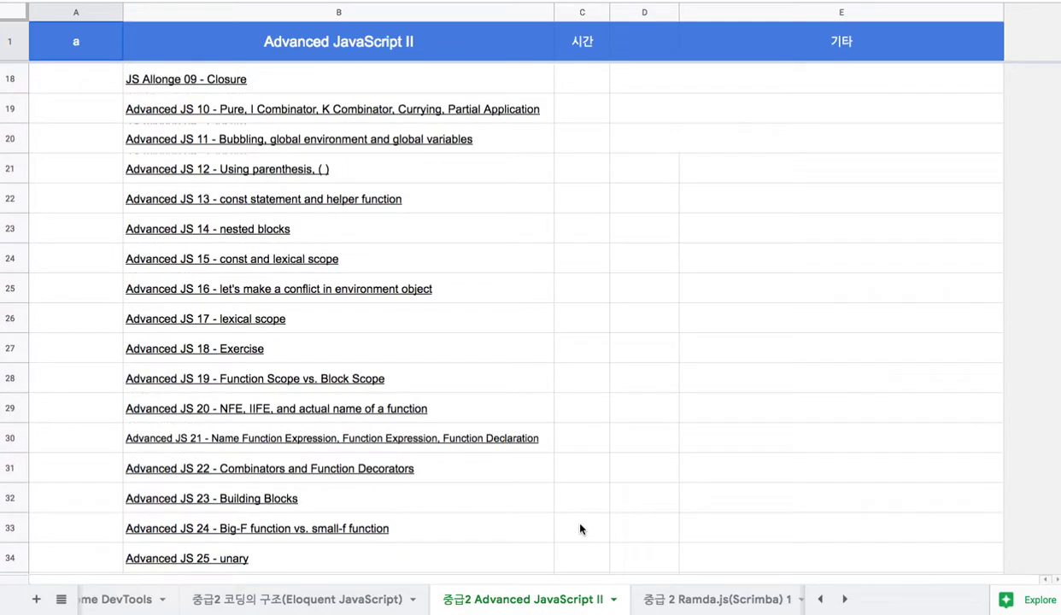
scroll(580, 529, "down", 5)
scroll(580, 529, "down", 7)
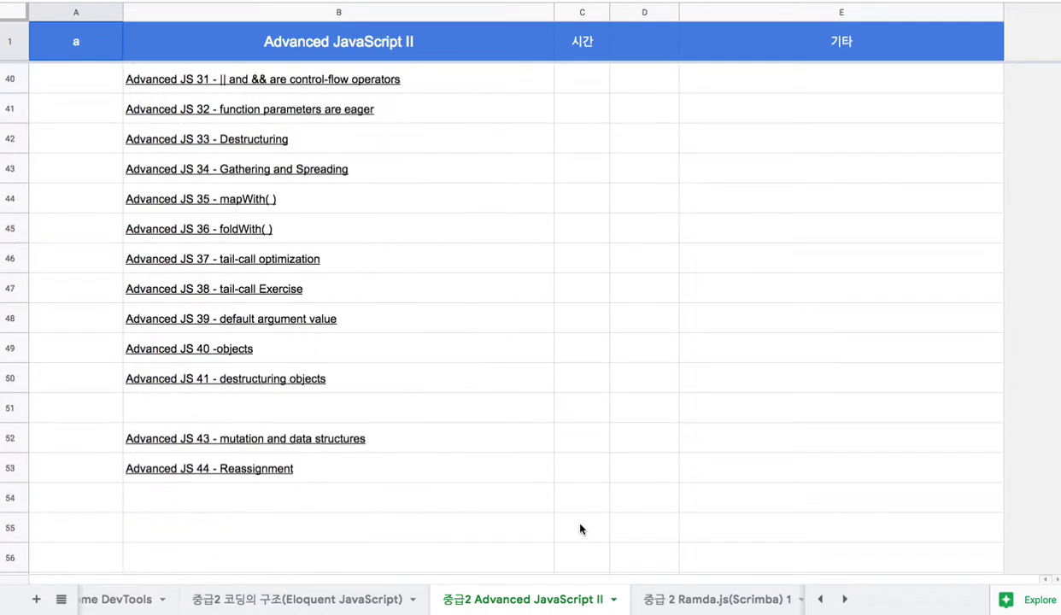
scroll(580, 529, "up", 18)
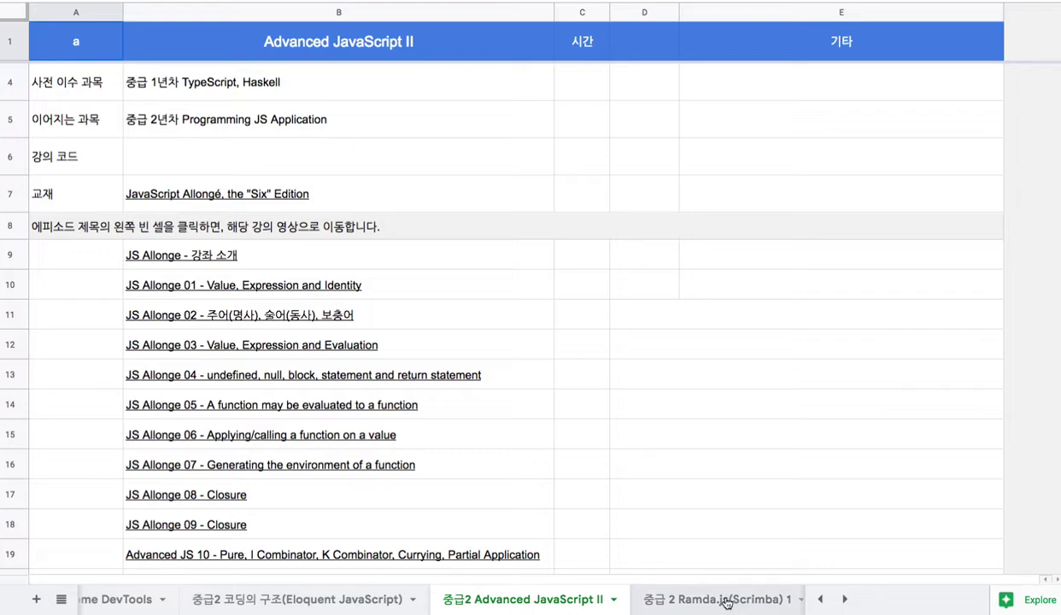
- Check the 중급 2 Ramda.js(Scrimba) 1 and 중급 2 Haskell without the theory sheets for episodes
left_click(706, 590)
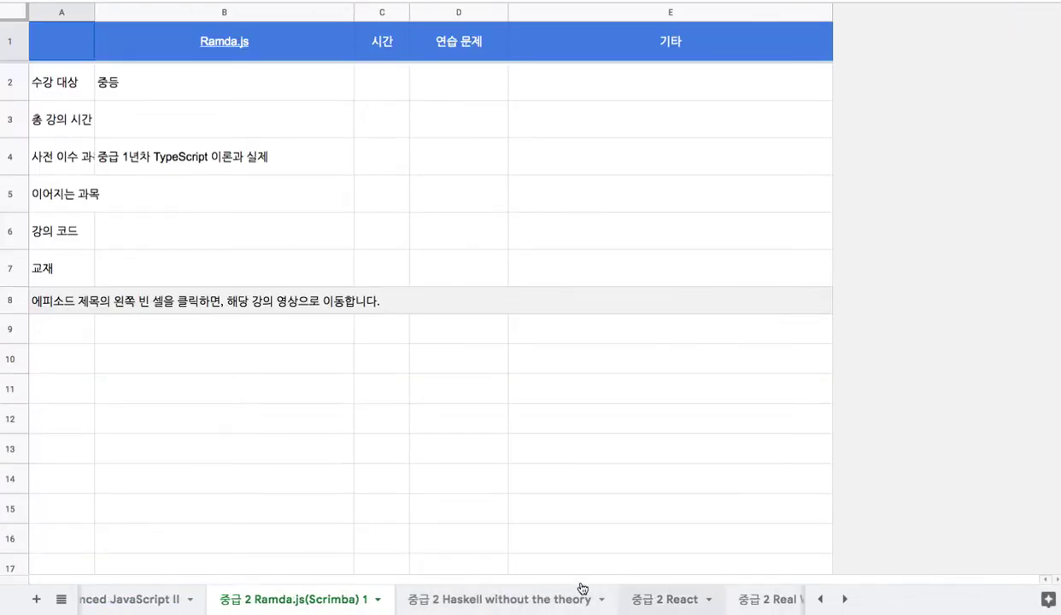
left_click(519, 600)
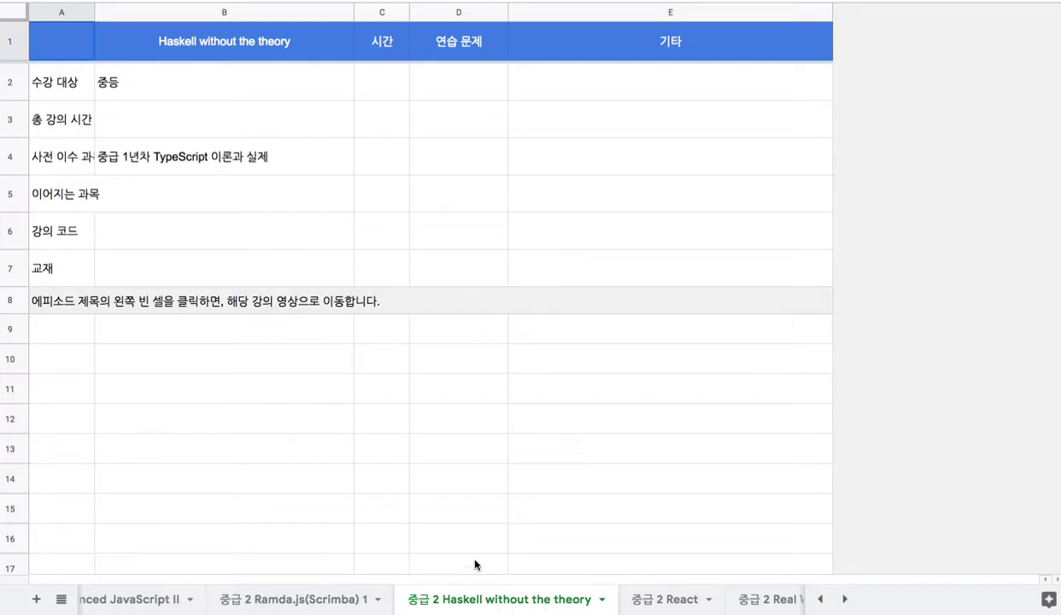
scroll(428, 507, "down", 3)
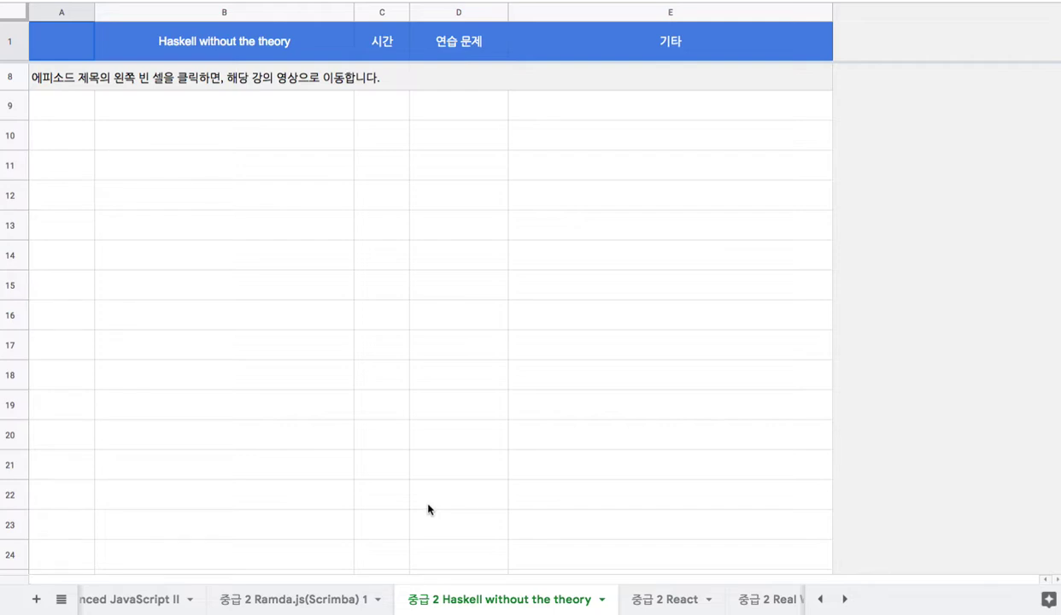
- Review the planned episode count and the episode list in the 중급 2 React sheet through React 59 - delete an item
left_click(656, 602)
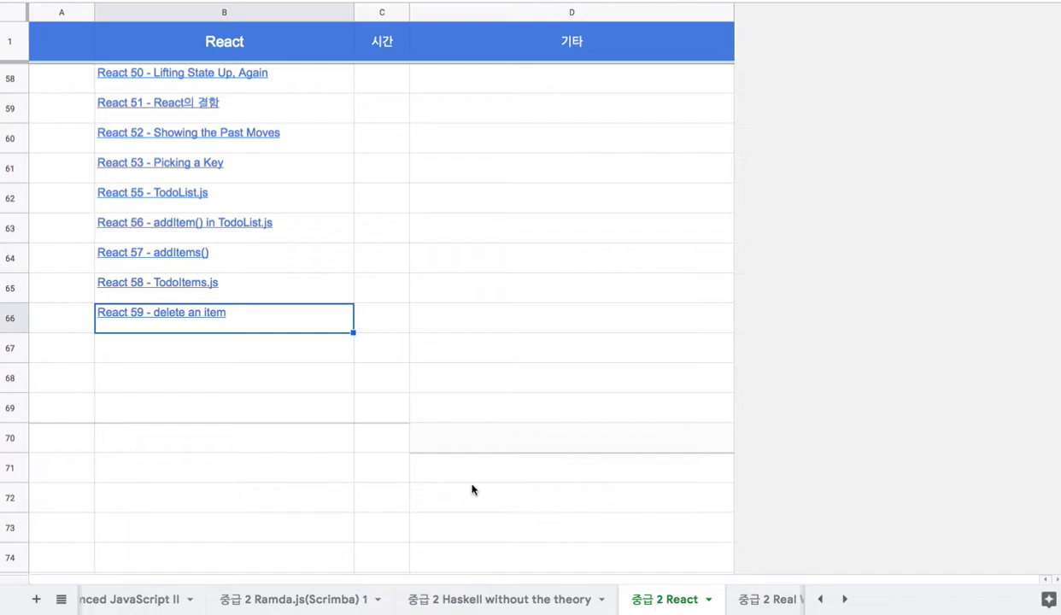
scroll(472, 490, "up", 20)
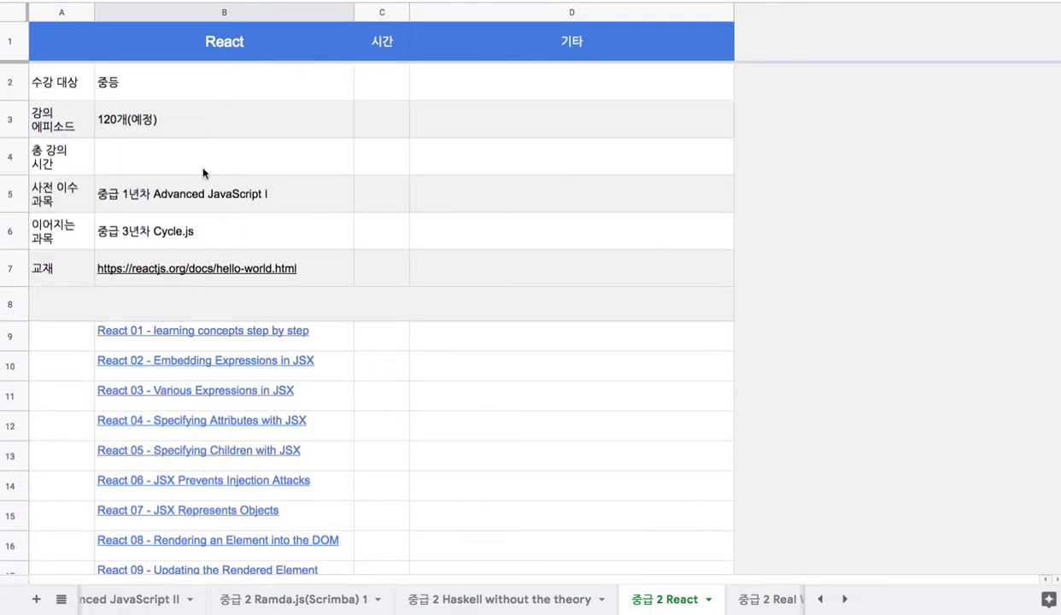
left_click(172, 125)
scroll(251, 293, "down", 8)
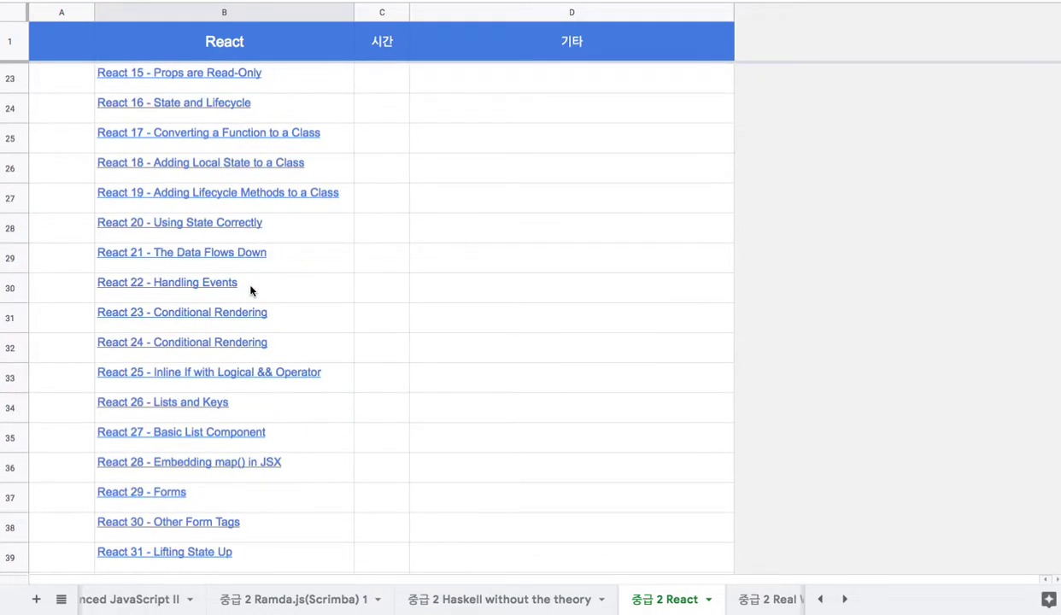
scroll(251, 293, "down", 12)
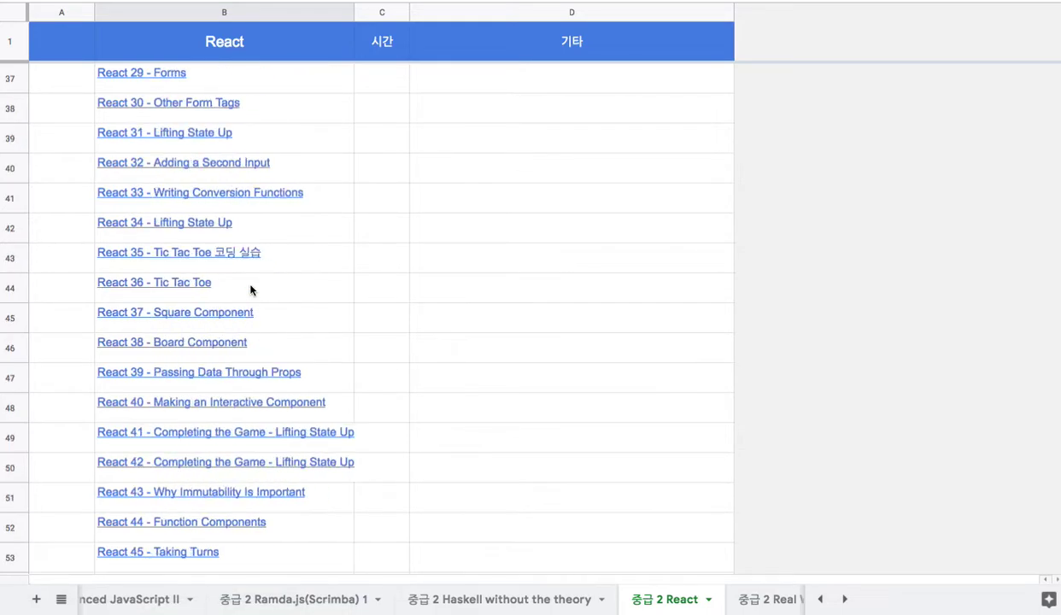
scroll(252, 292, "down", 5)
scroll(251, 291, "up", 3)
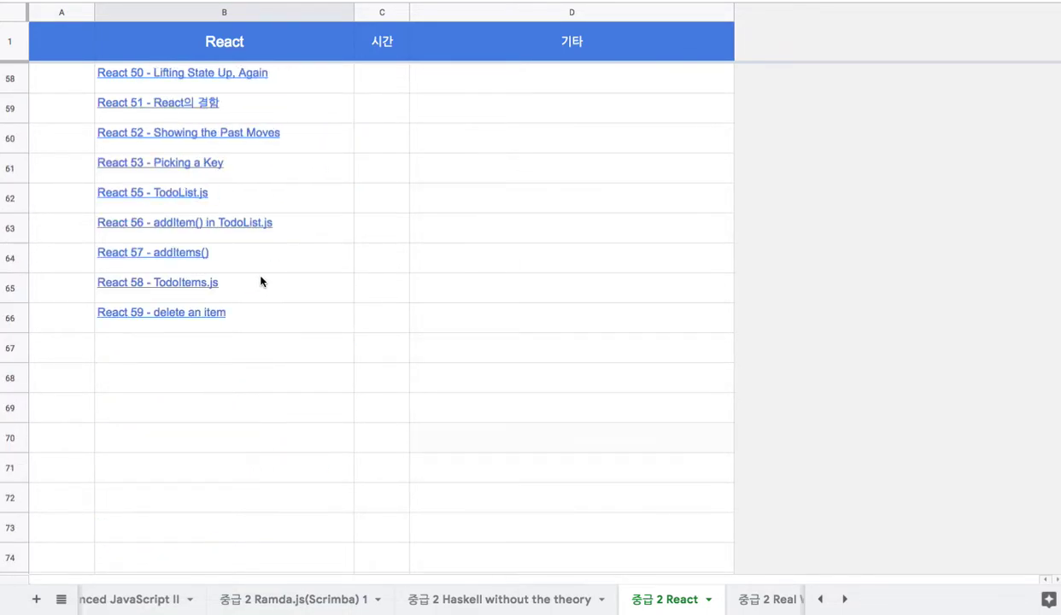
left_click(261, 315)
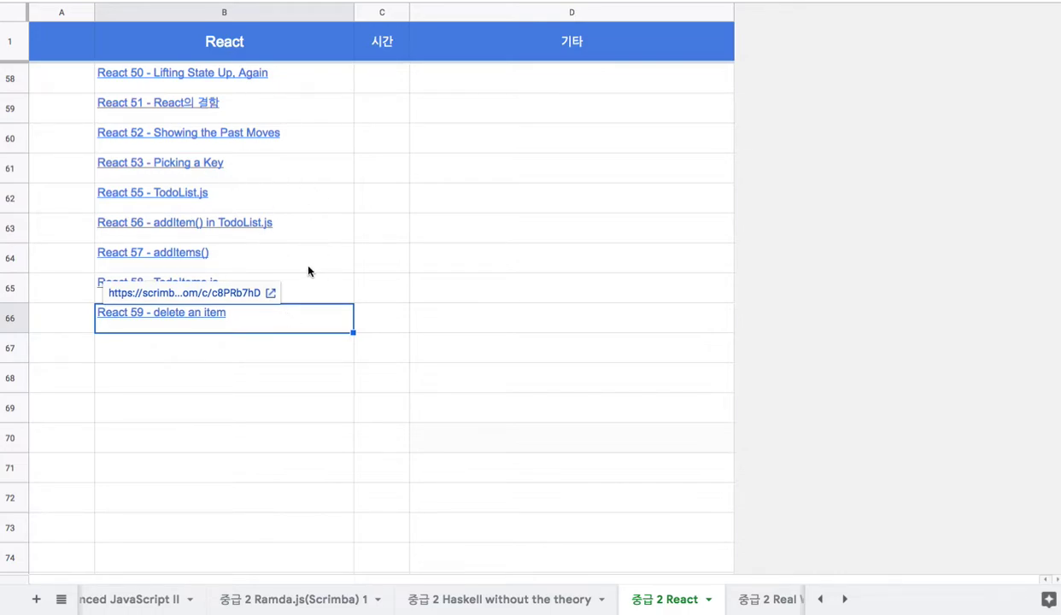
mouse_move(309, 271)
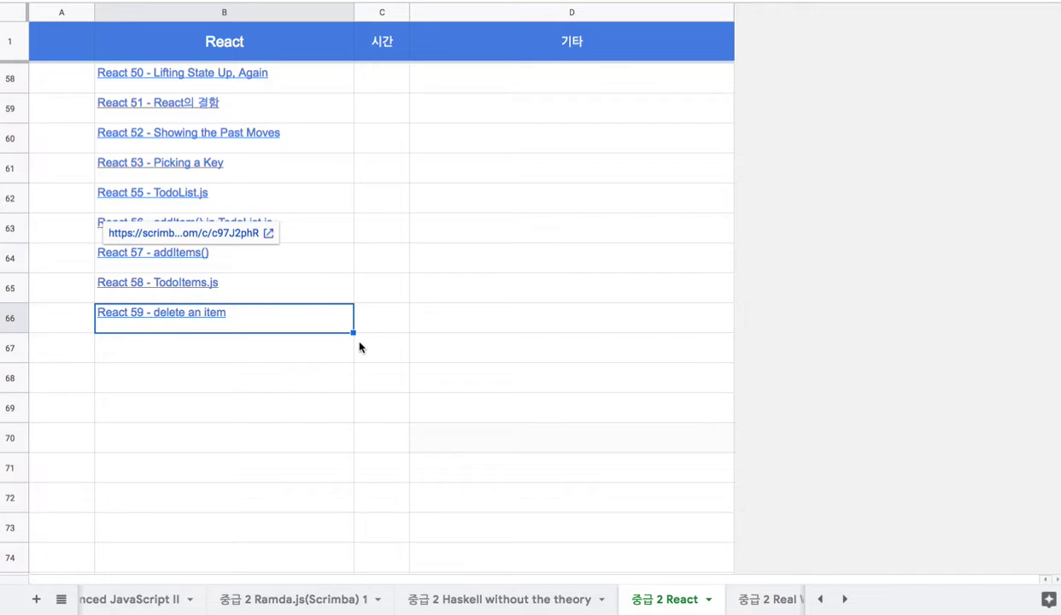
- Look over the names of the remaining 중급 2 and 중급3 course sheets up to 중급3 TensorFlow.js
scroll(666, 603, "right", 3)
scroll(662, 605, "right", 10)
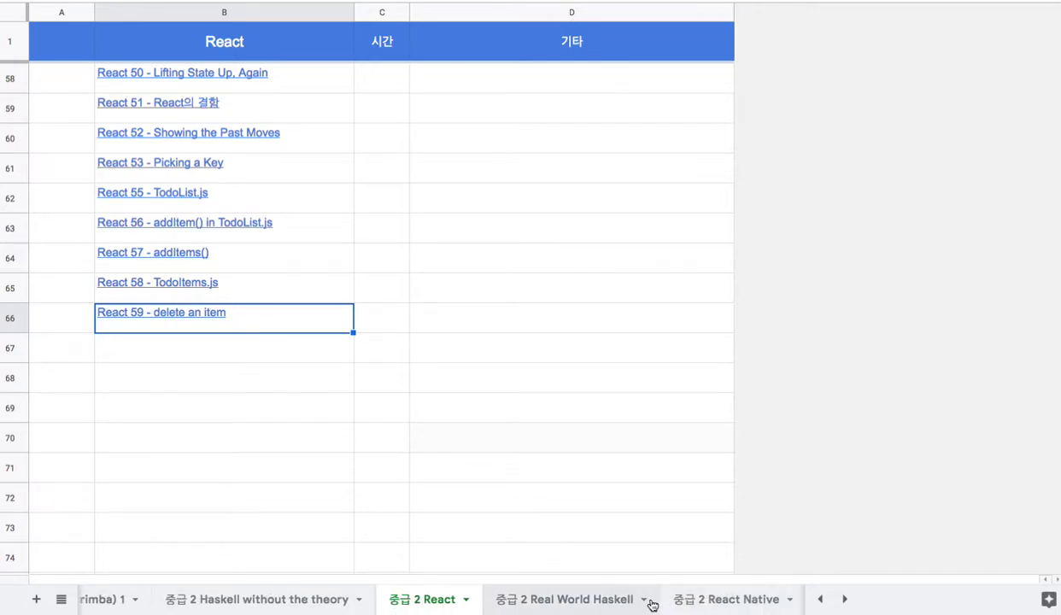
scroll(649, 604, "right", 10)
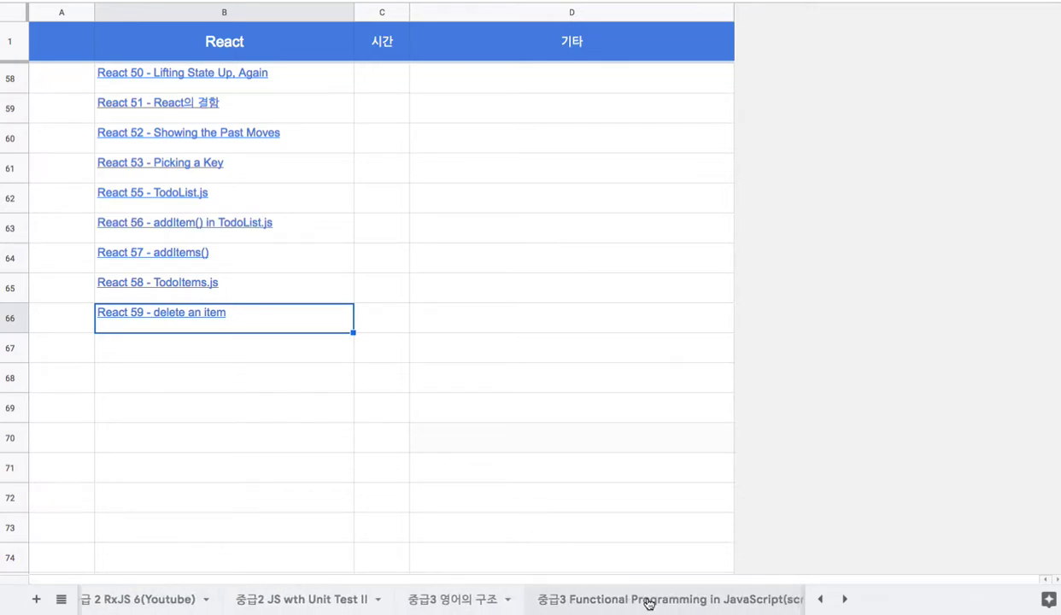
scroll(648, 604, "right", 10)
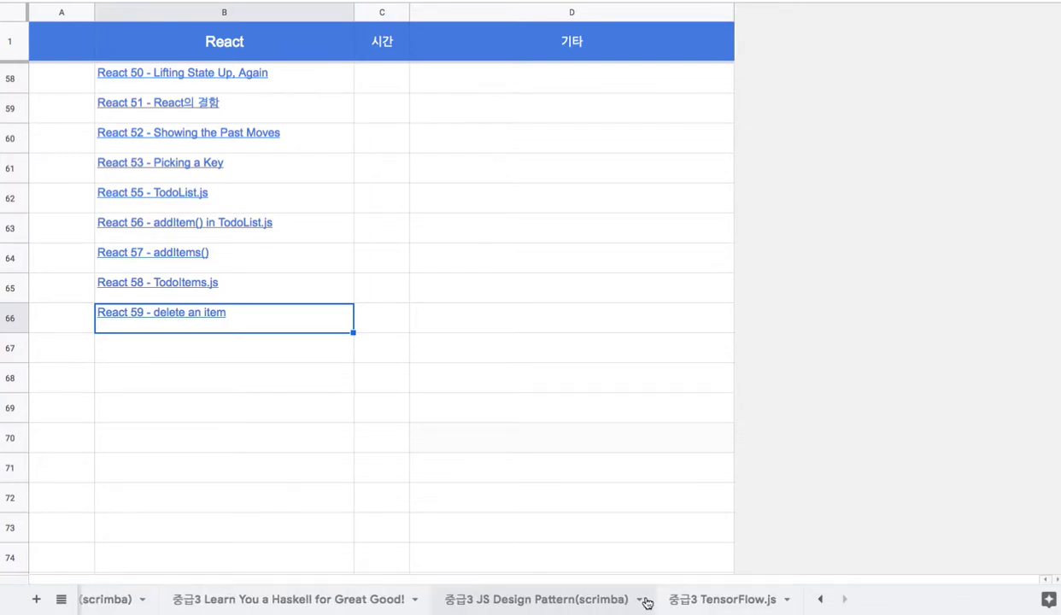
scroll(647, 604, "left", 10)
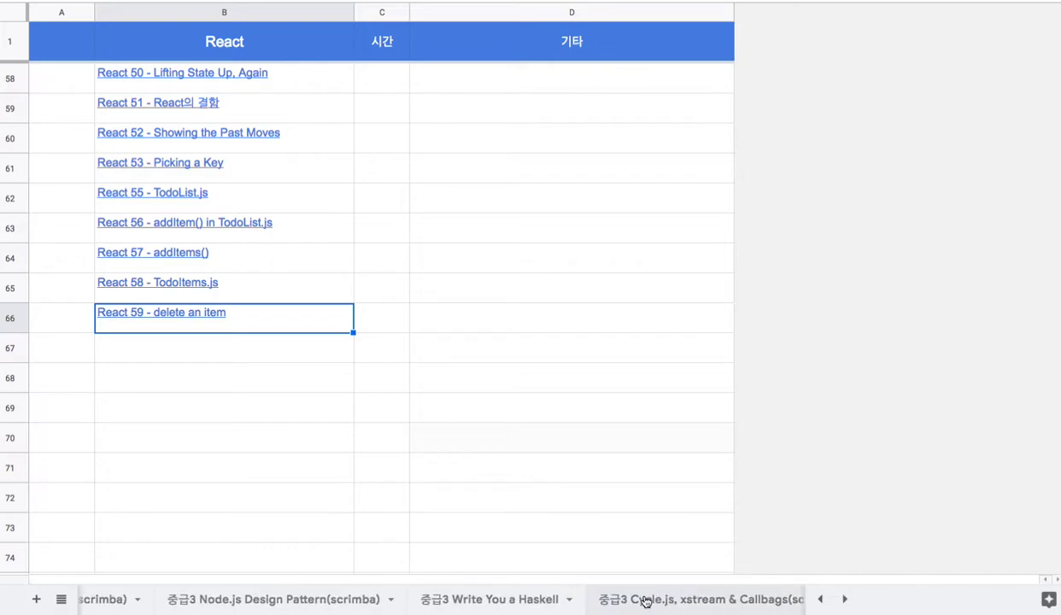
- Review the 중등 1 courses in the 커리큘럼 sheet, including 파이썬(Scientific Python), A Gentle Introduction to FP In Haskell and Flutter
scroll(647, 603, "left", 5)
scroll(642, 601, "left", 3)
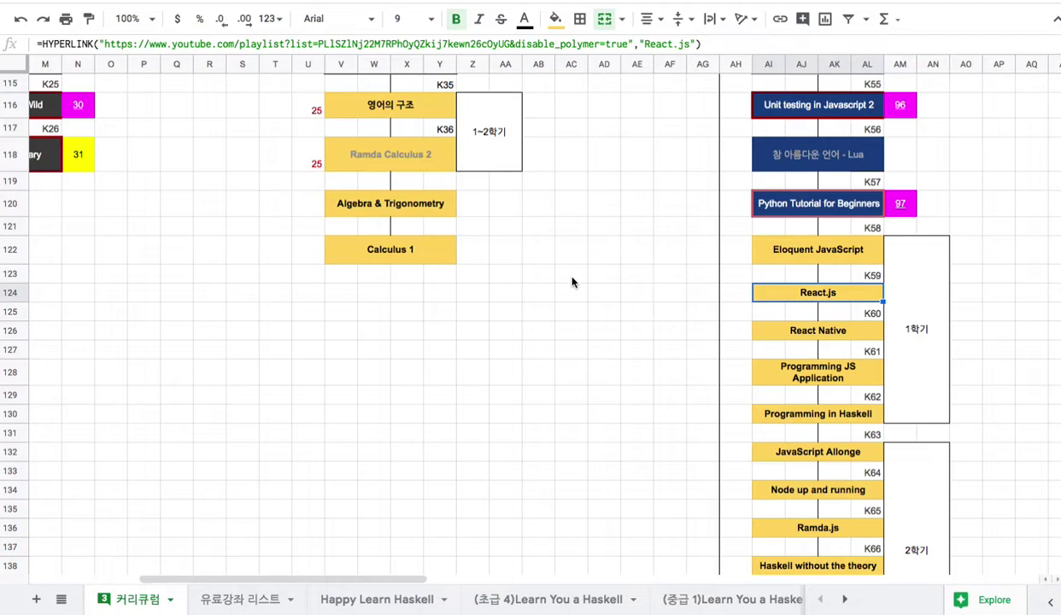
scroll(573, 282, "right", 4)
scroll(571, 281, "up", 10)
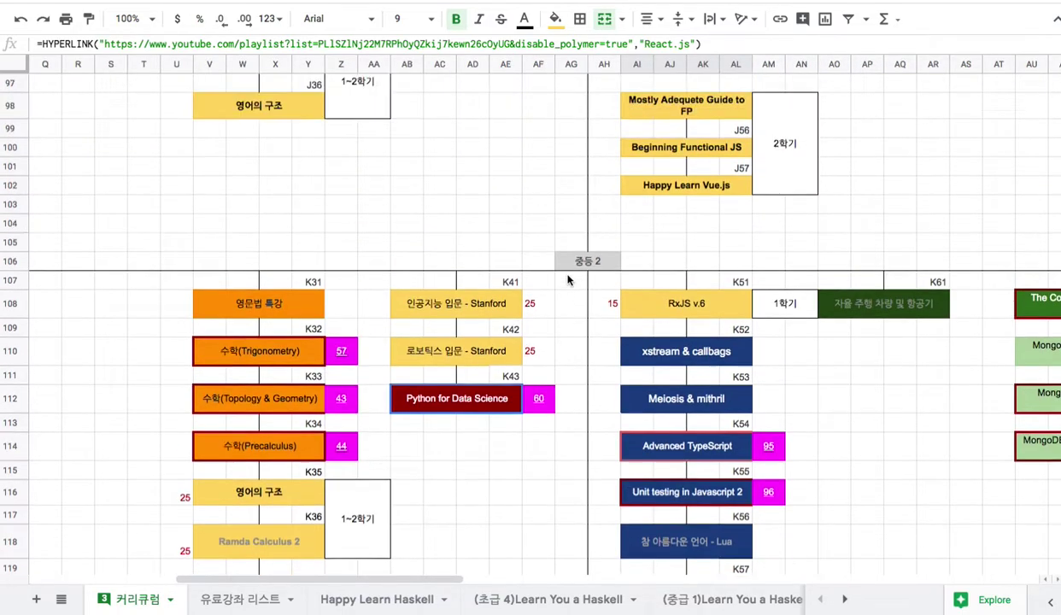
scroll(568, 280, "up", 7)
left_click(481, 224)
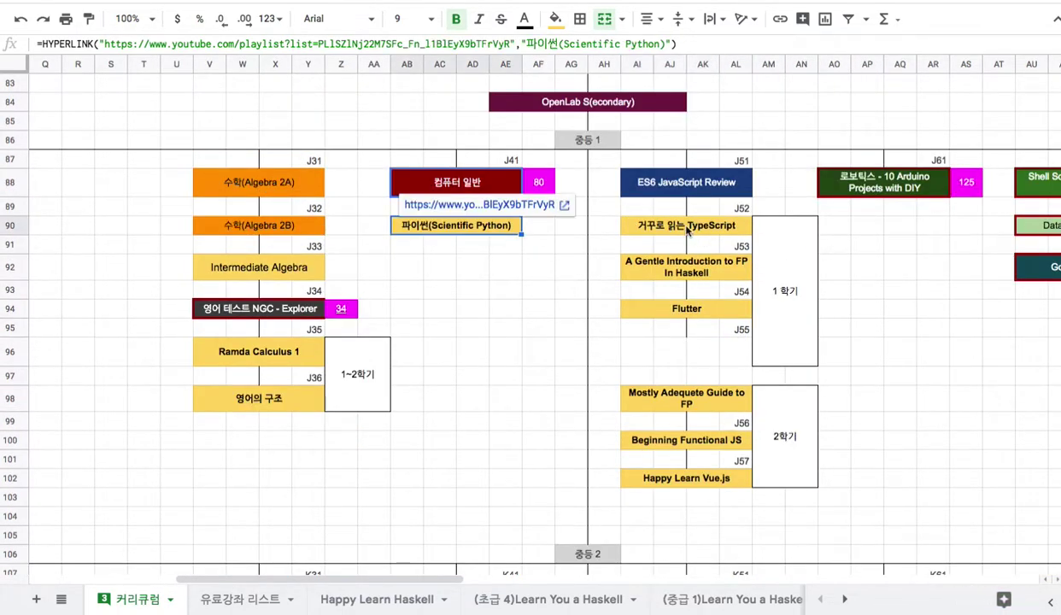
left_click(686, 267)
left_click(685, 308)
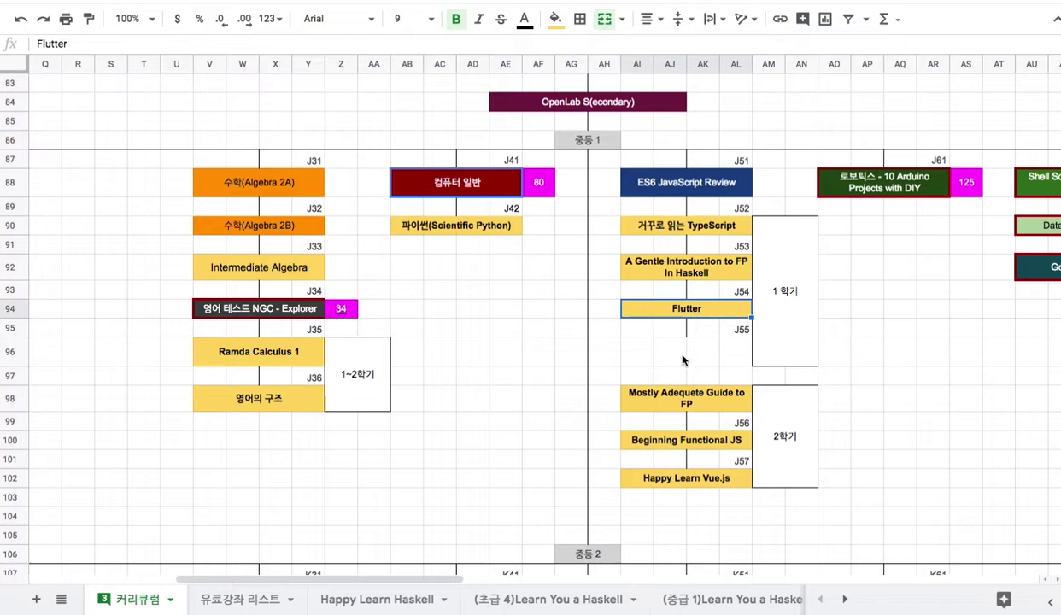
left_click(480, 224)
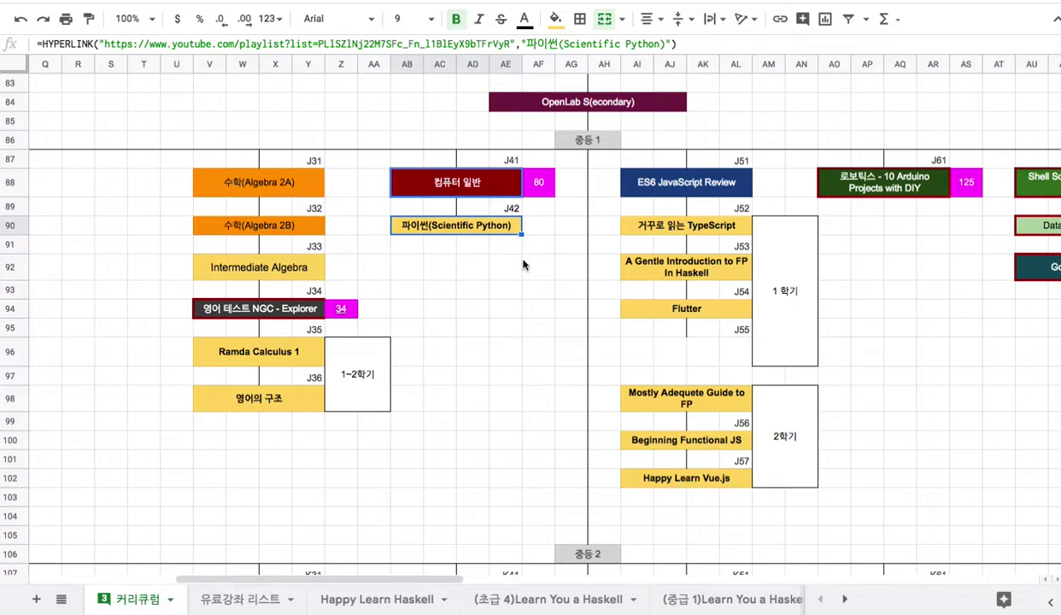
- Check the linked playlists of the 수학(Algebra 2B) and 수학(Algebra 2A) courses under 중등 1
scroll(524, 265, "down", 2)
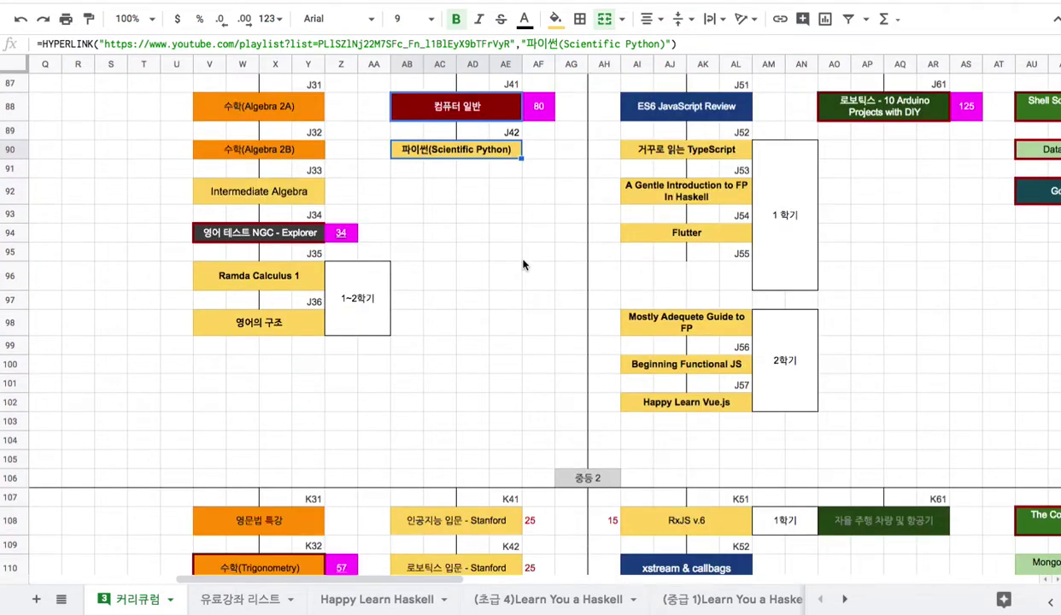
left_click(279, 154)
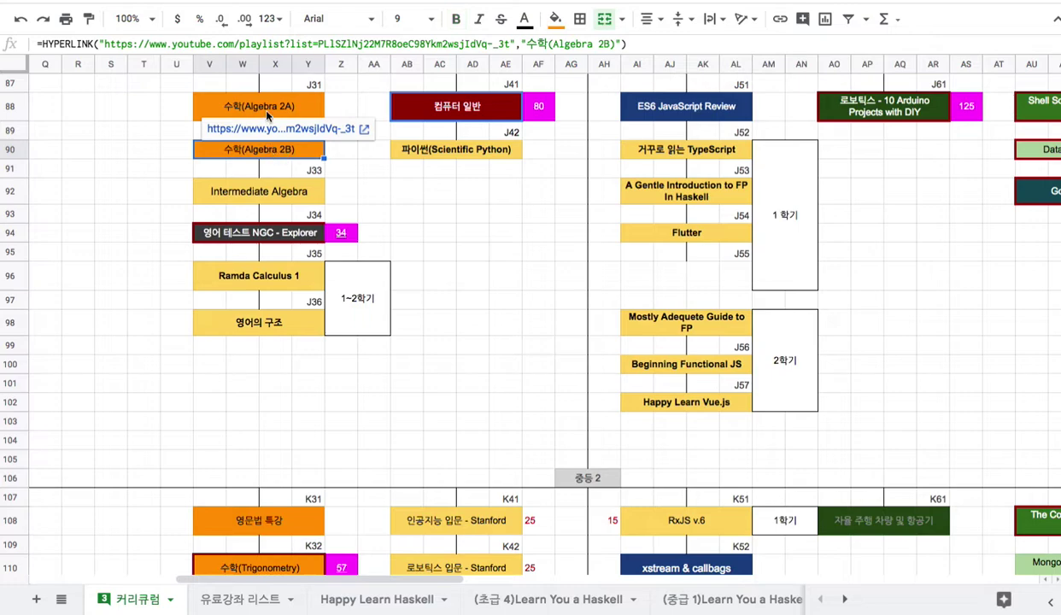
left_click(267, 113)
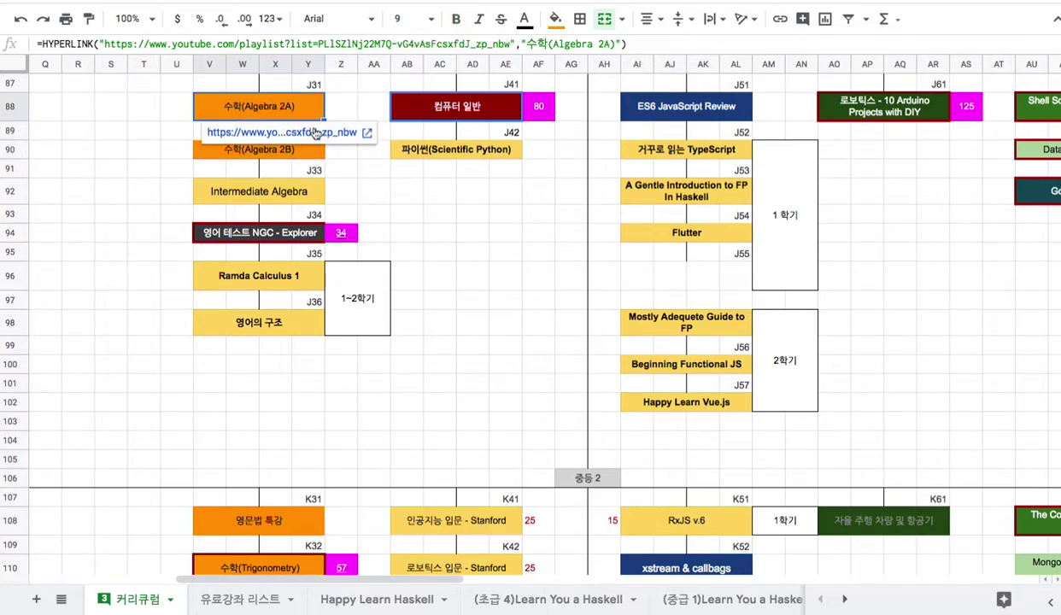
mouse_move(305, 152)
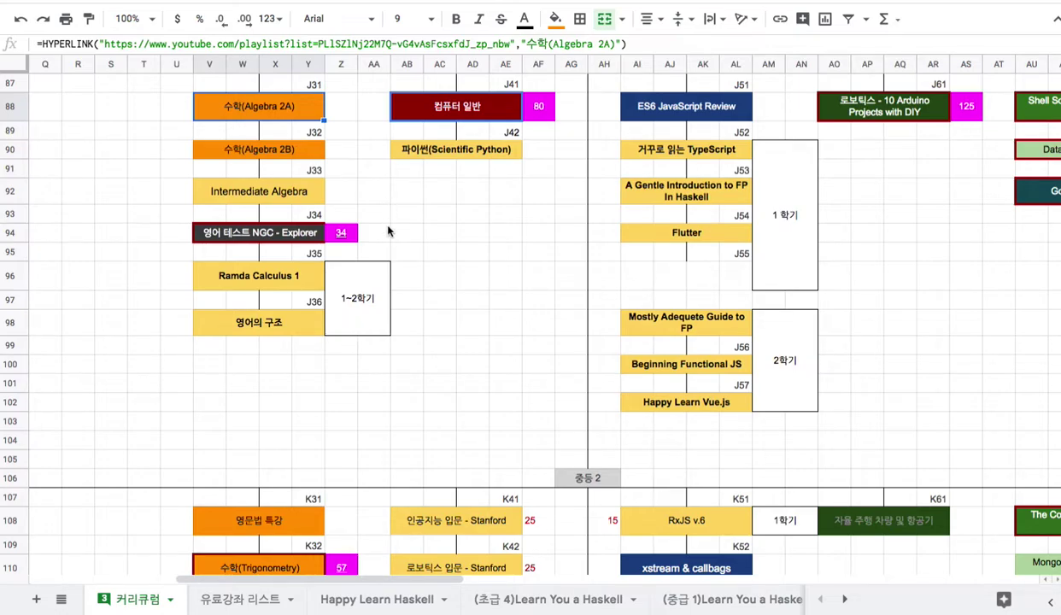
- Look over the 중등 2 courses in the 커리큘럼 sheet, from the mathematics courses across to the MongoDB courses
scroll(388, 232, "right", 3)
scroll(376, 229, "down", 4)
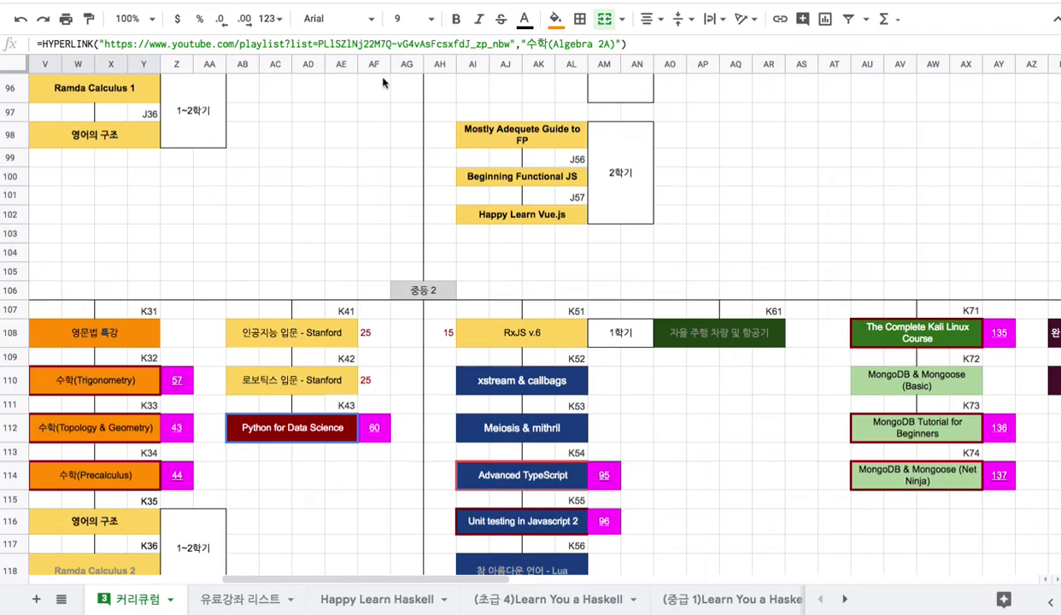
scroll(462, 139, "down", 3)
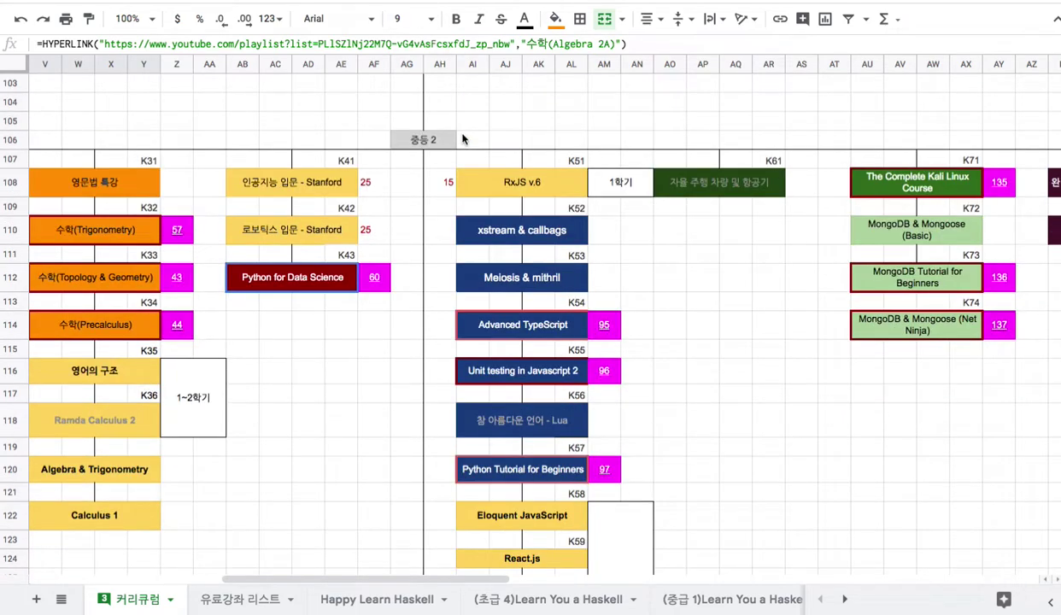
scroll(462, 139, "down", 5)
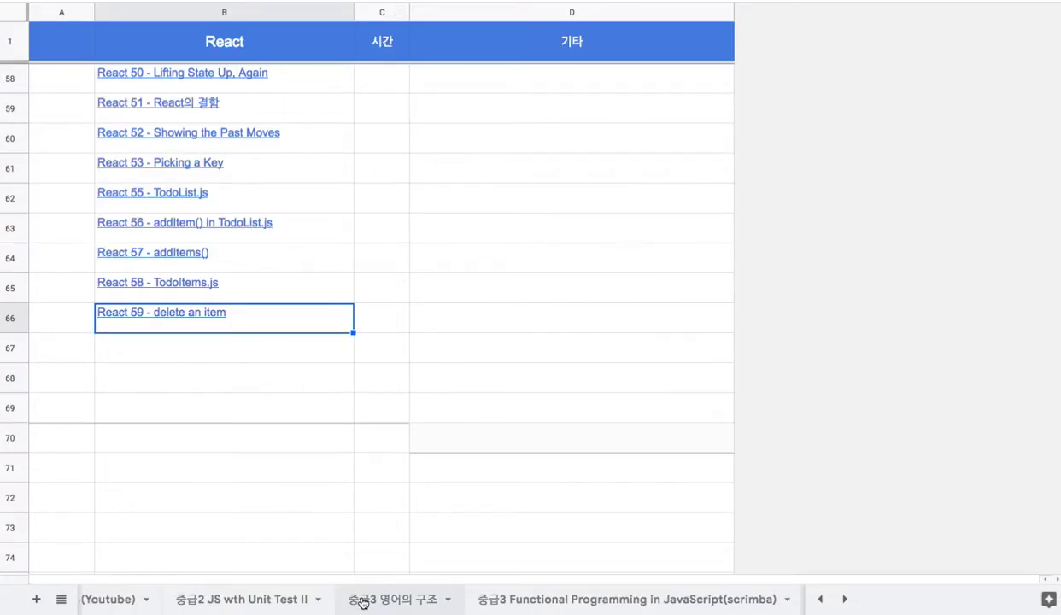
- In the 흑판 sheet, enter "1. 2021년부터 팀 주피터의 강좌는 무료로 공개" in row 3 under the 후원 안내 heading
scroll(363, 603, "left", 10)
scroll(362, 603, "left", 15)
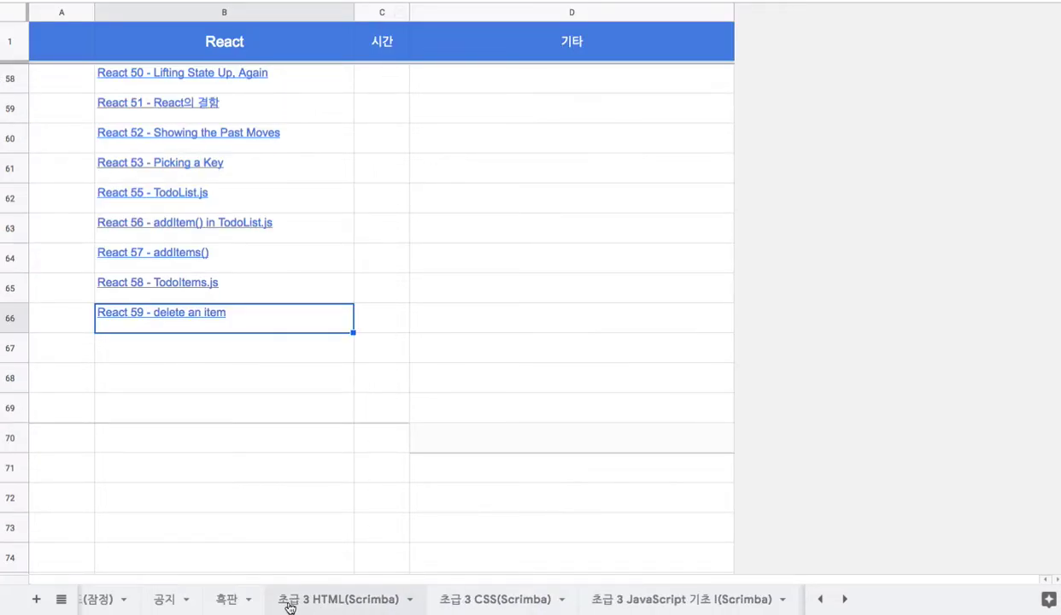
left_click(213, 603)
double_click(219, 101)
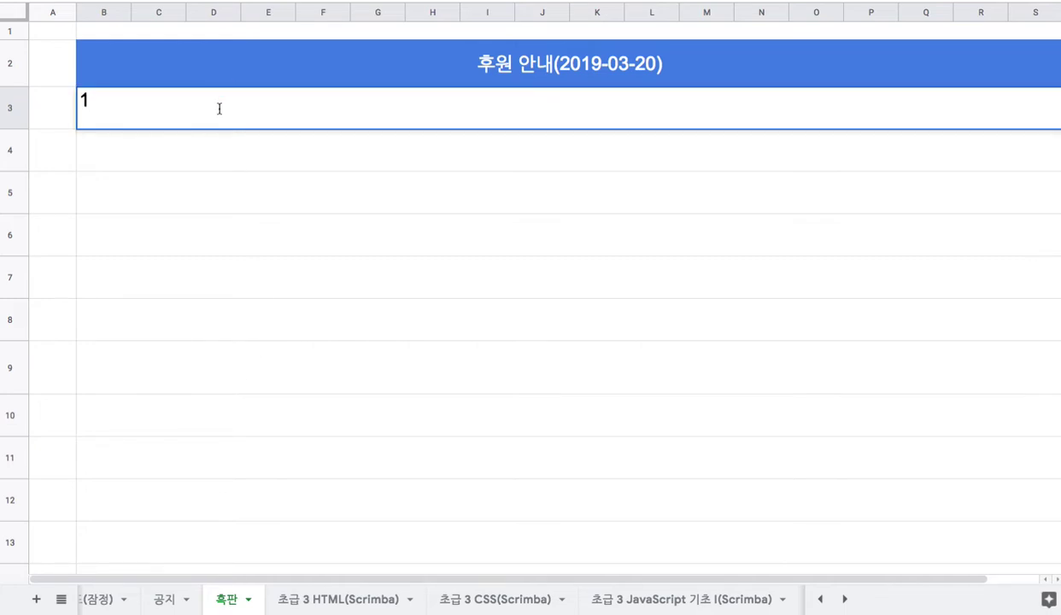
type(". 2021sus")
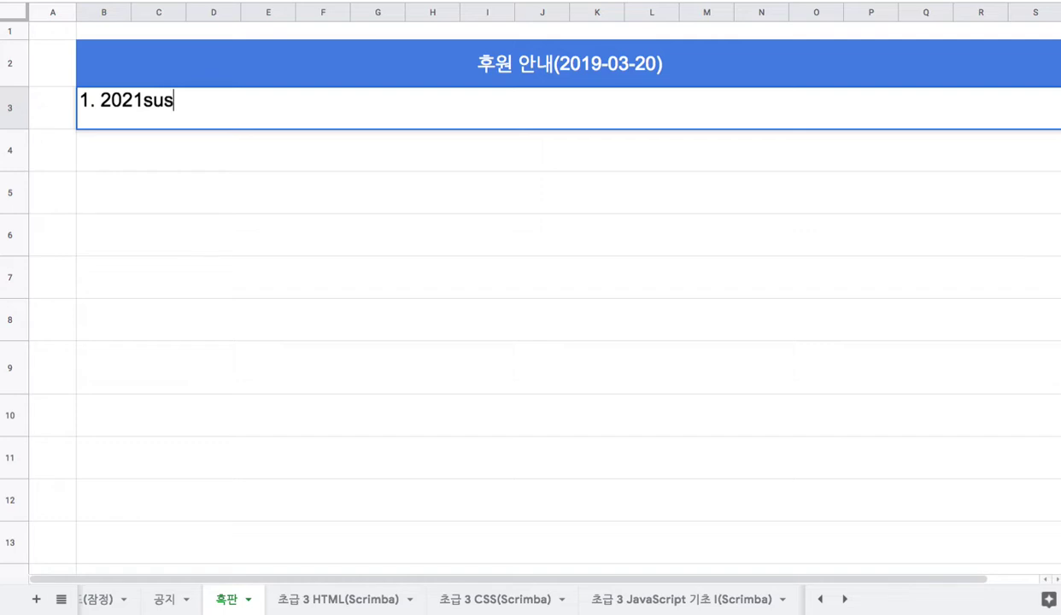
key("BackSpace")
key("BackSpace")
key("BackSpace")
type("년부터 ")
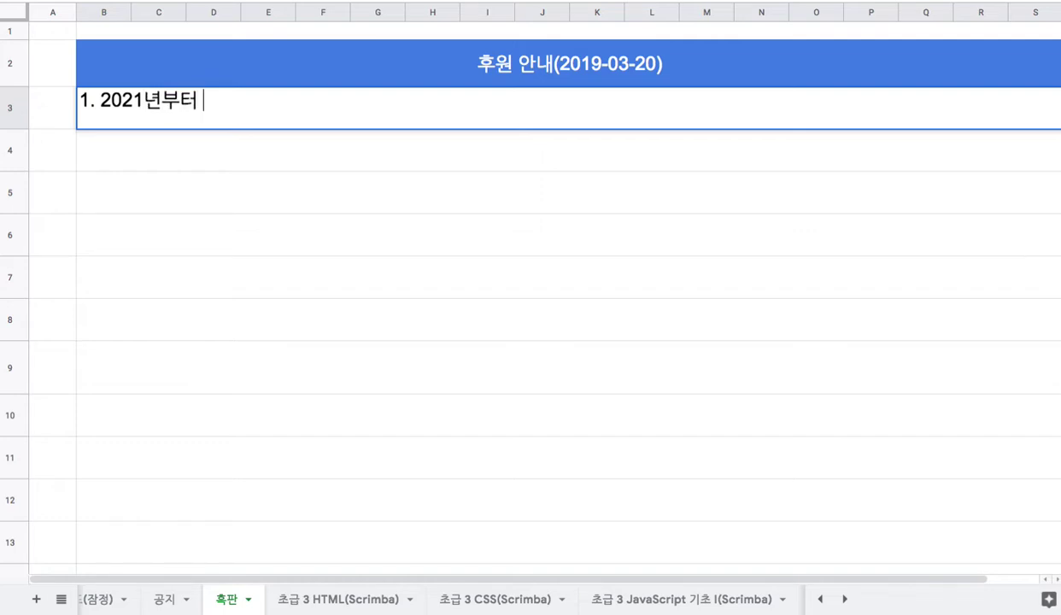
type("티ㅁ 주피터의 강")
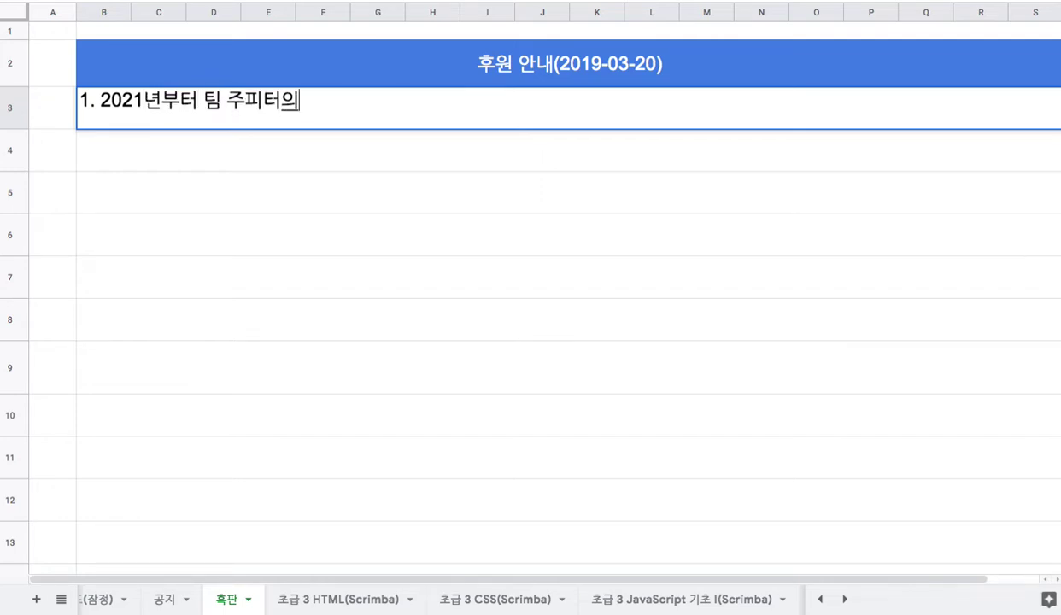
type("좌는 무료 ")
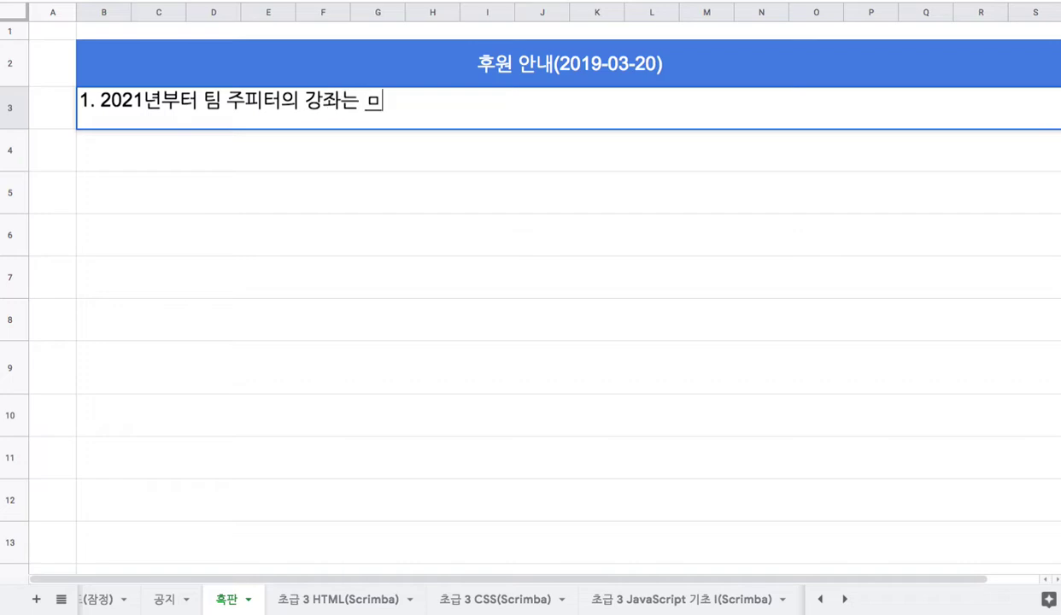
type("로 공개")
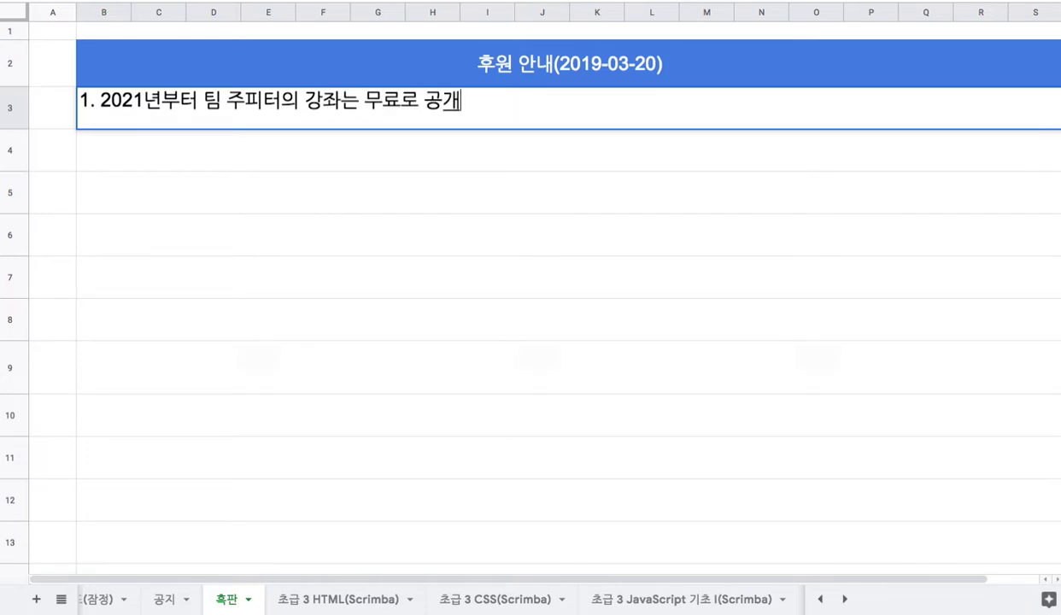
key("Return")
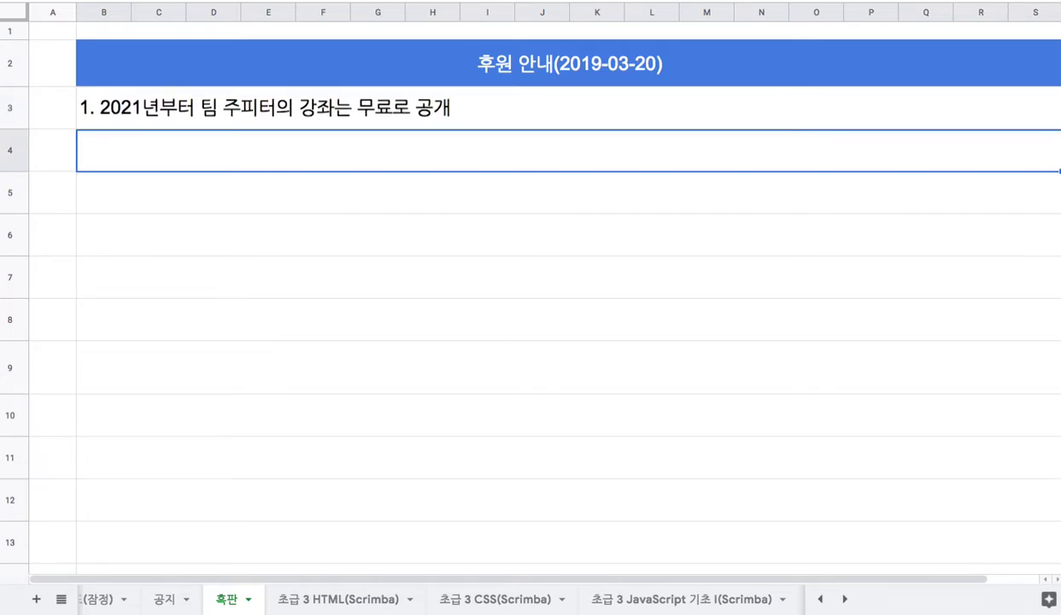
- Write "2. 전국 초중고 대상으로 월 1천원의 부가 서비스 제공" in row 4 as the second item
type("2. 전국 ")
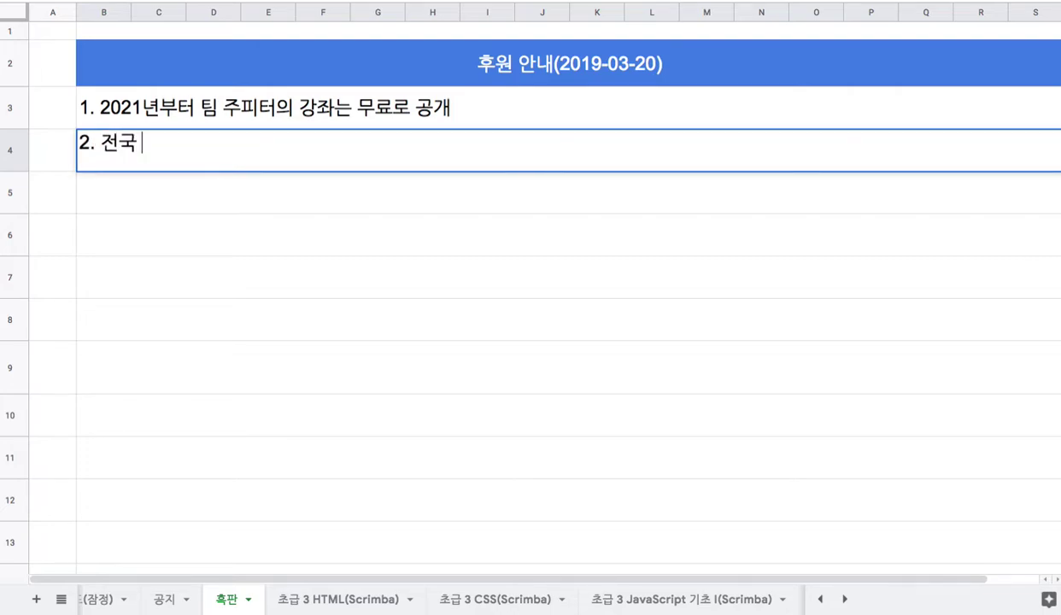
type("출중고 대상으로 ")
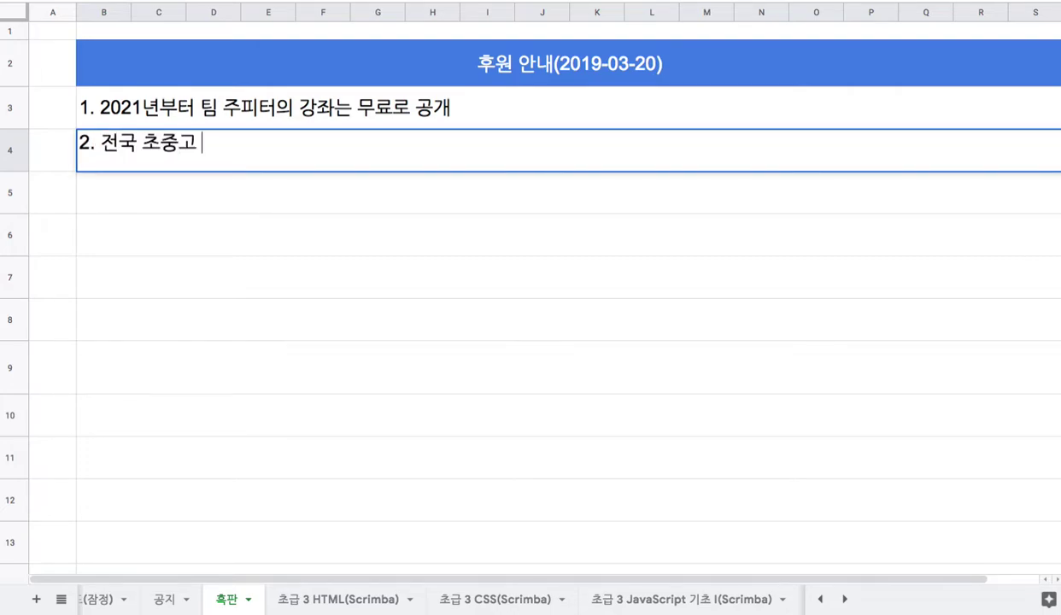
type("월")
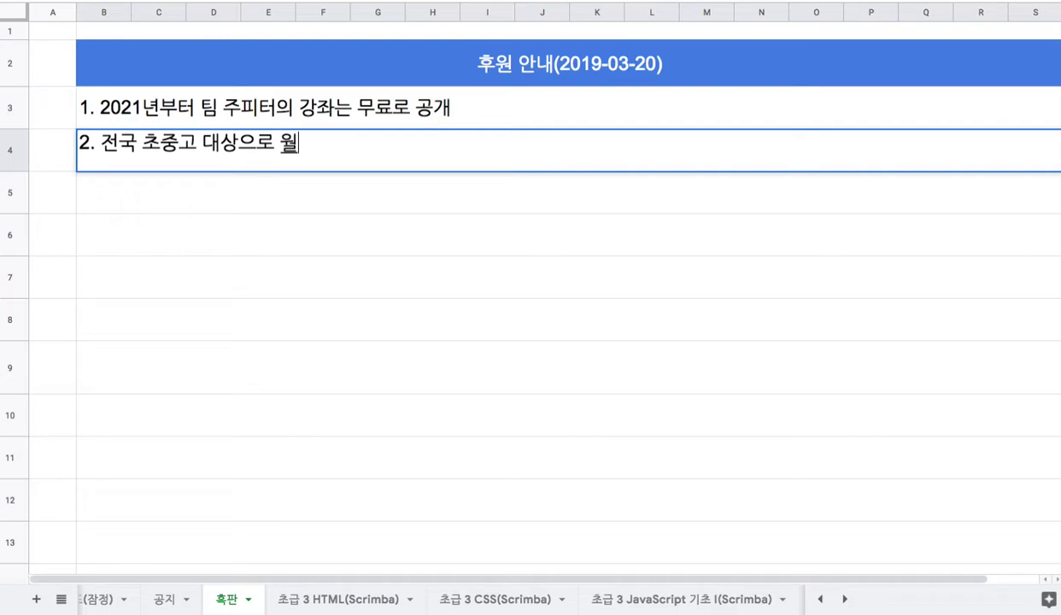
type(" 1첸원")
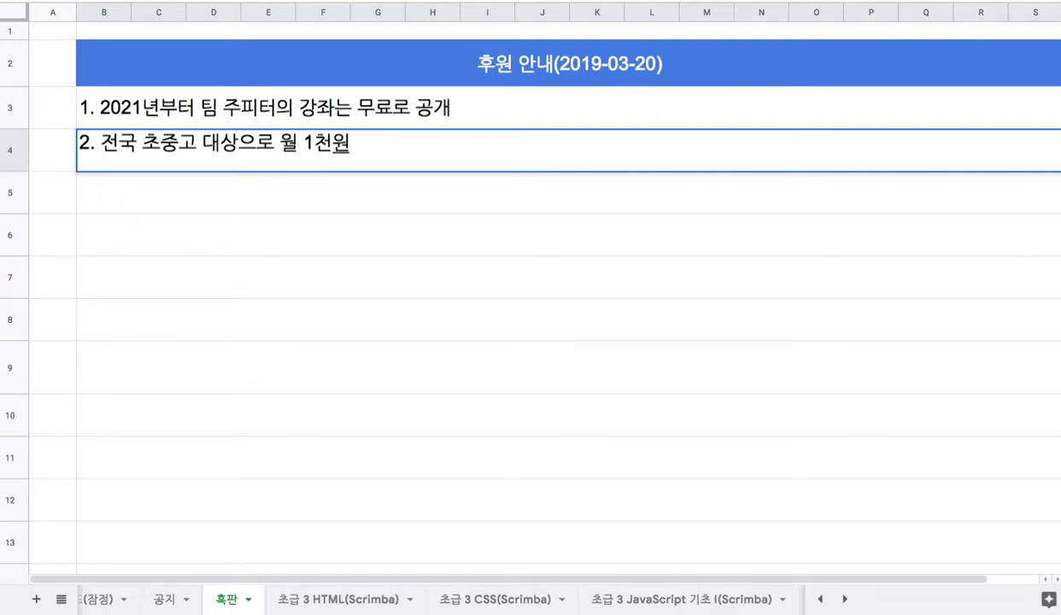
type("의 부가 섭")
type("비스 제공 ")
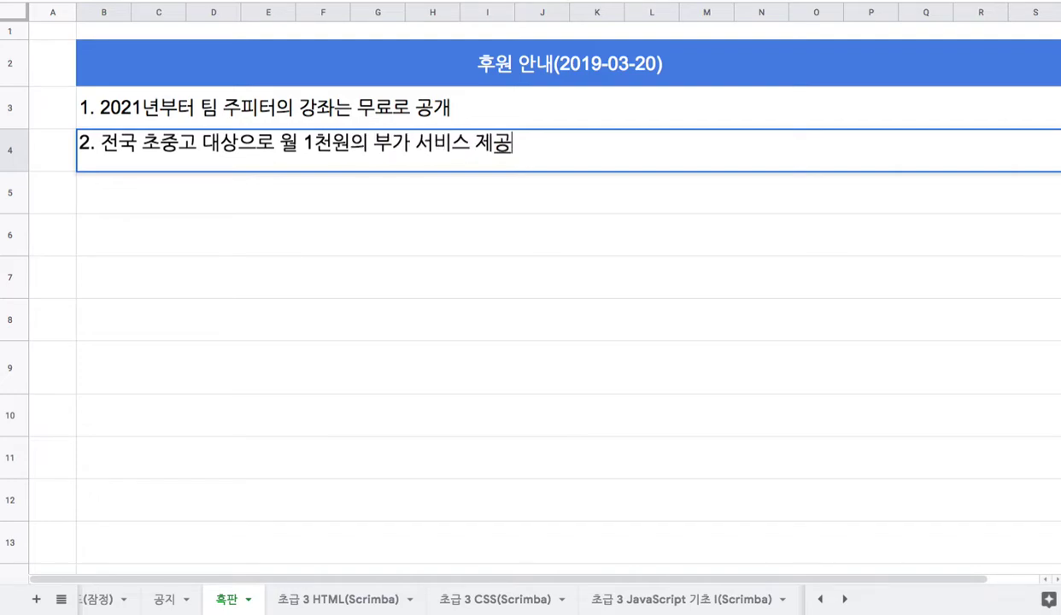
- Extend the row 4 item with "=> AI 기술 기반의 학습자 평가, 진로, 적성 분석..."
type("=> AI 기술 기반의 학습ㅈ")
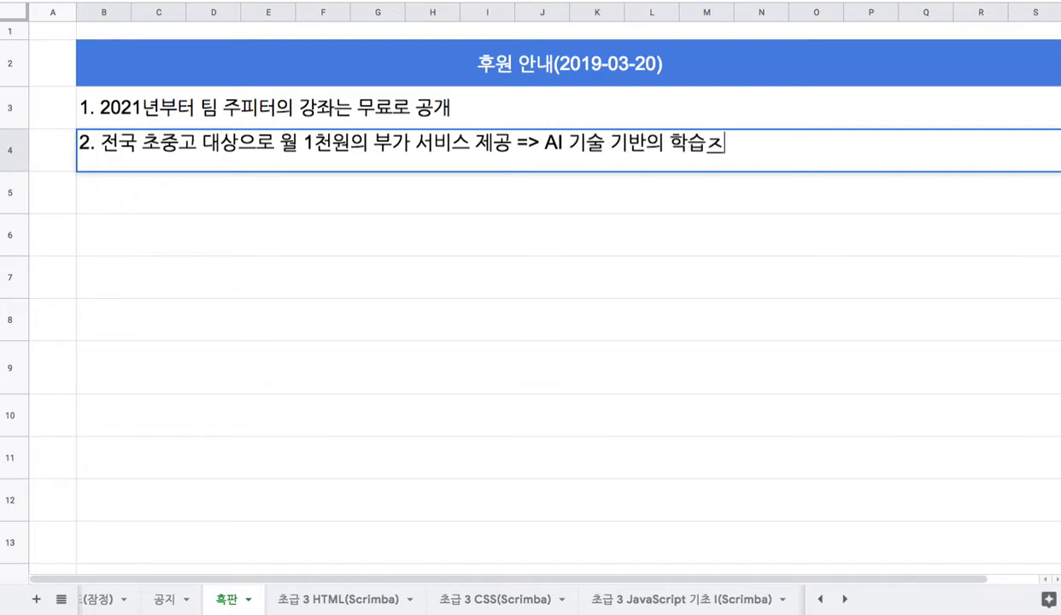
key("BackSpace")
type("자 평가, 지")
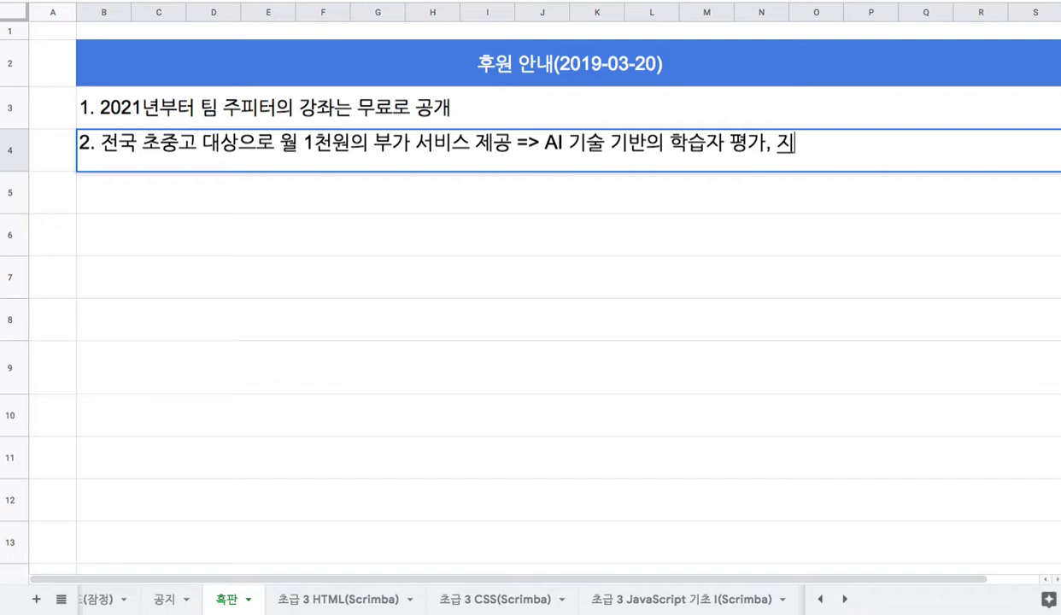
type("ㄴ")
type("로")
type(", 적성 분")
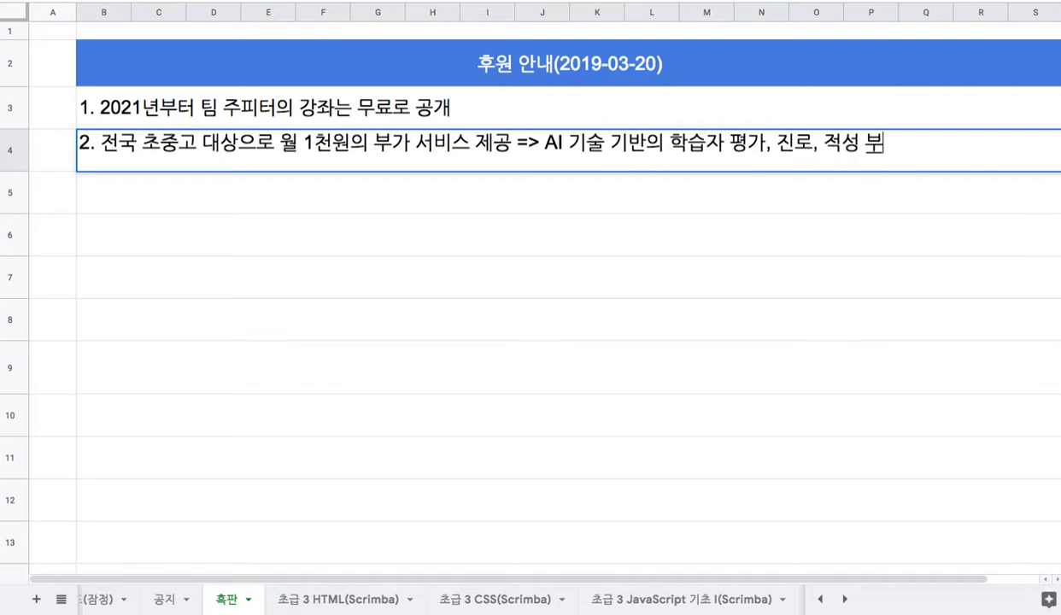
type("석...")
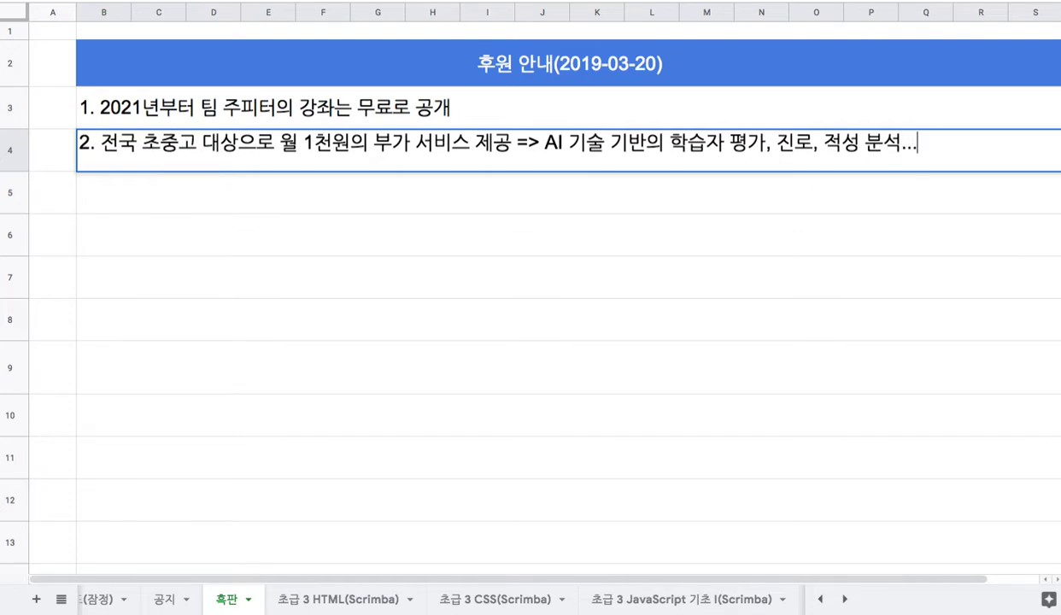
left_click(320, 109)
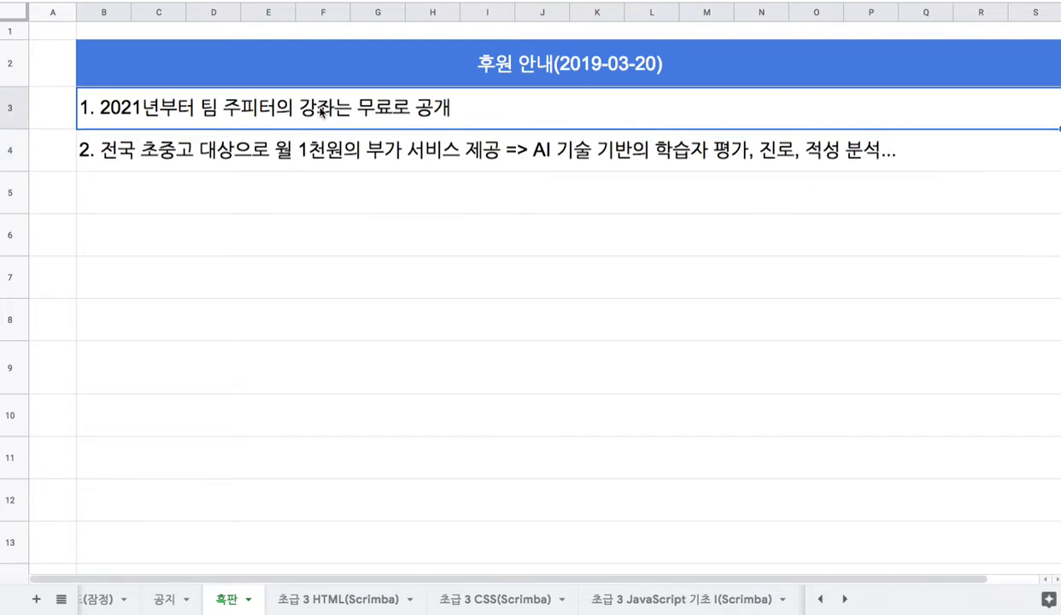
double_click(320, 110)
left_click_drag(314, 109, 410, 111)
- Enter "3. 5백만명 => 월 50억원 안정적 수입 => 새로운 방식의 지도자" in row 5 of the 흑판 sheet
left_click(328, 200)
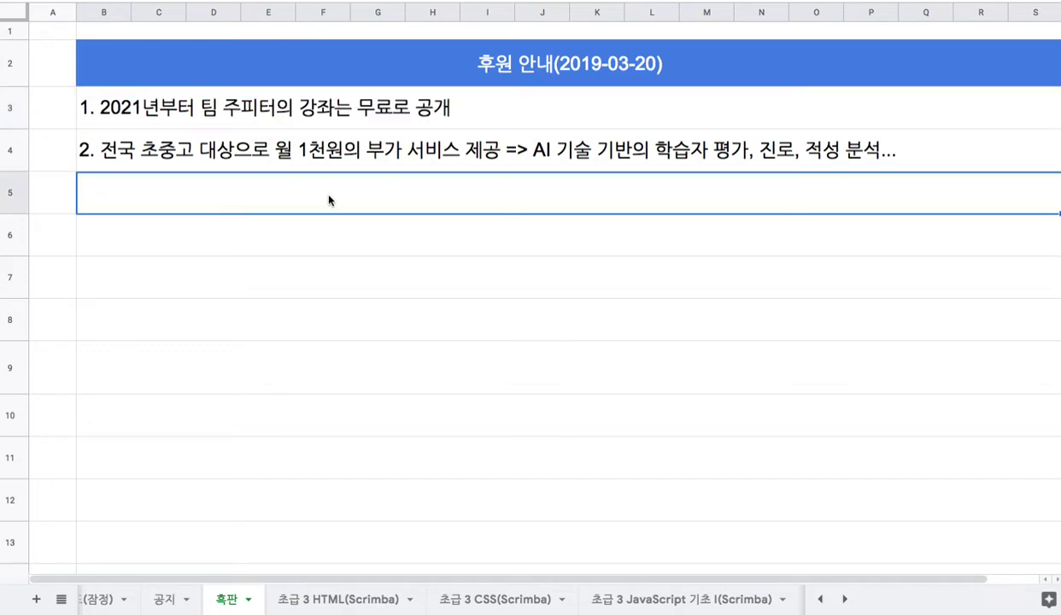
type("3. ")
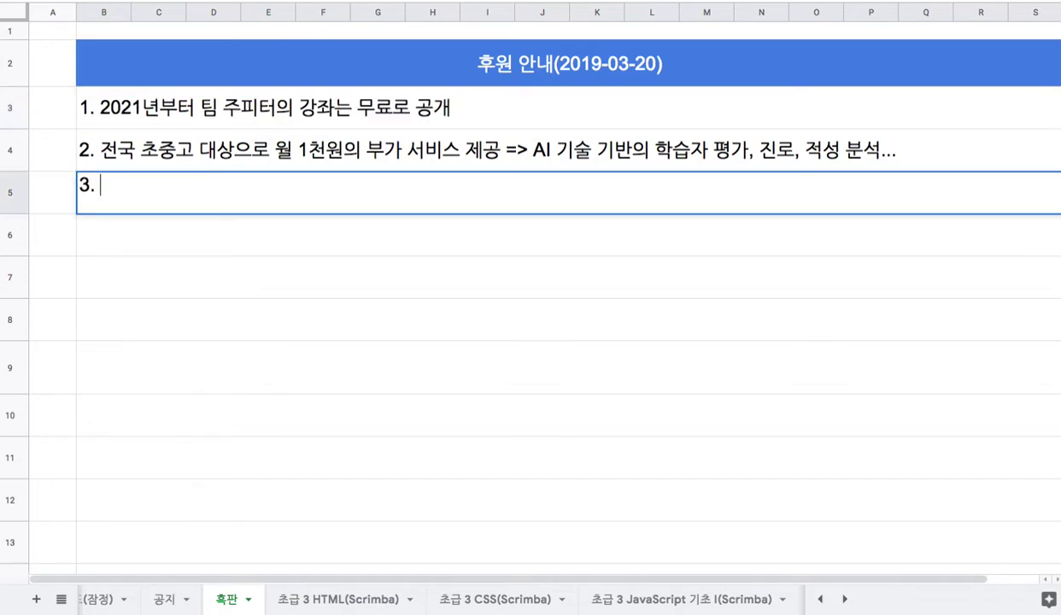
type("5백만명 =")
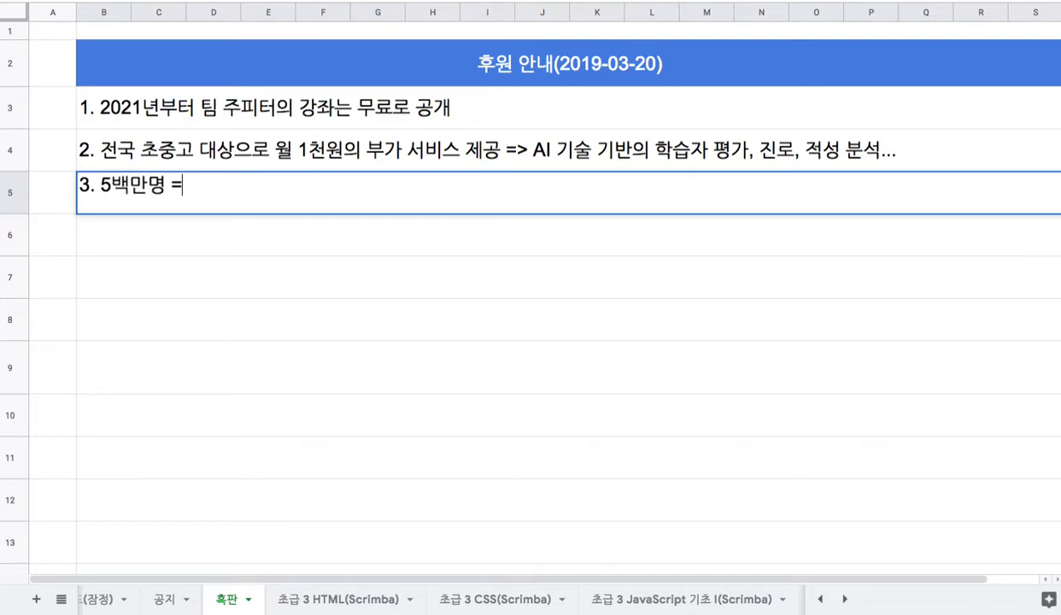
type("> 월 50")
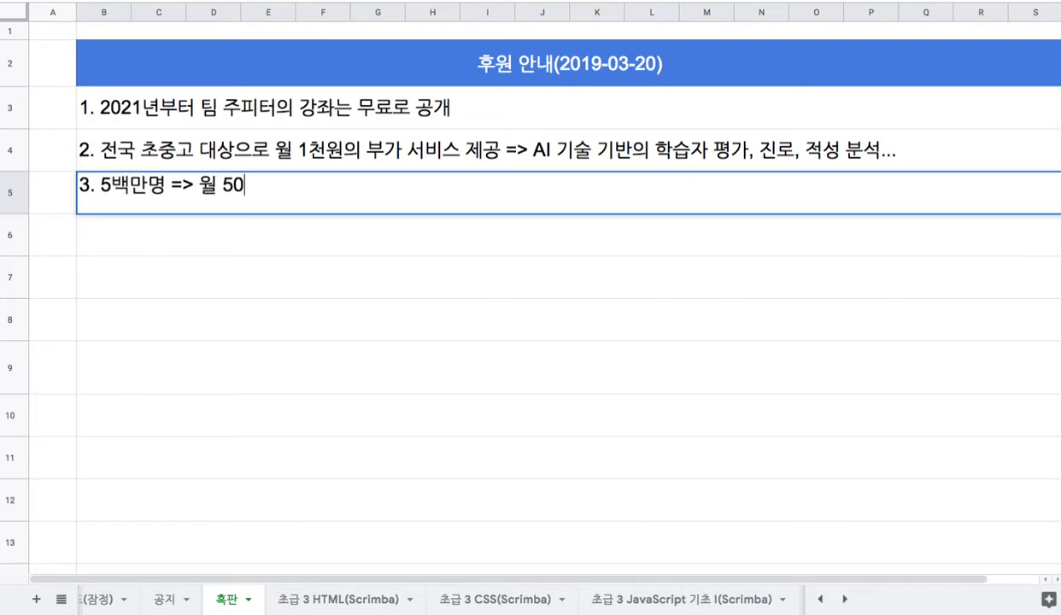
type("억원 아안정")
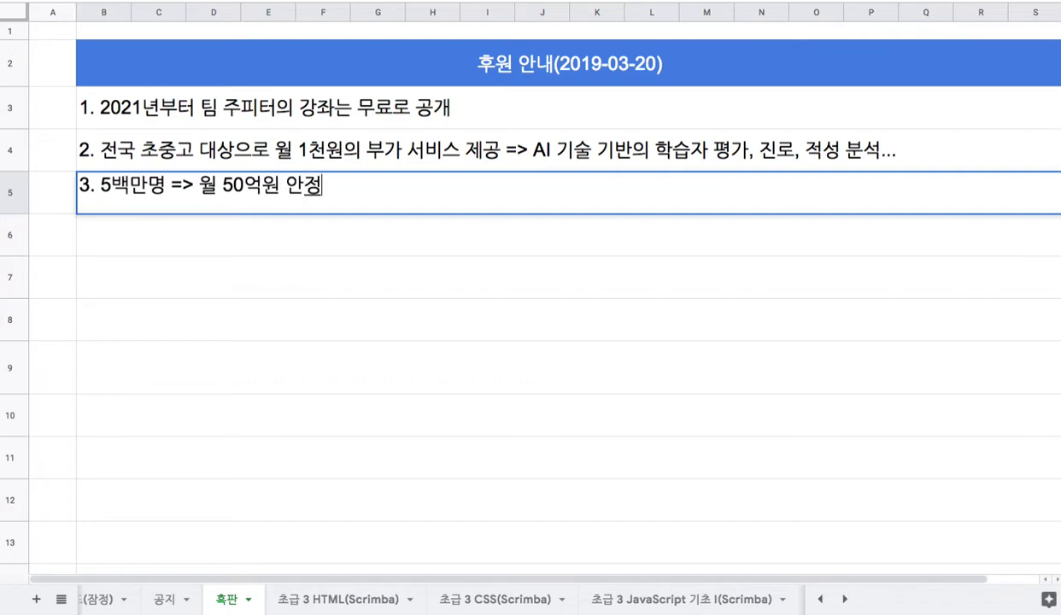
type("적 수입 ")
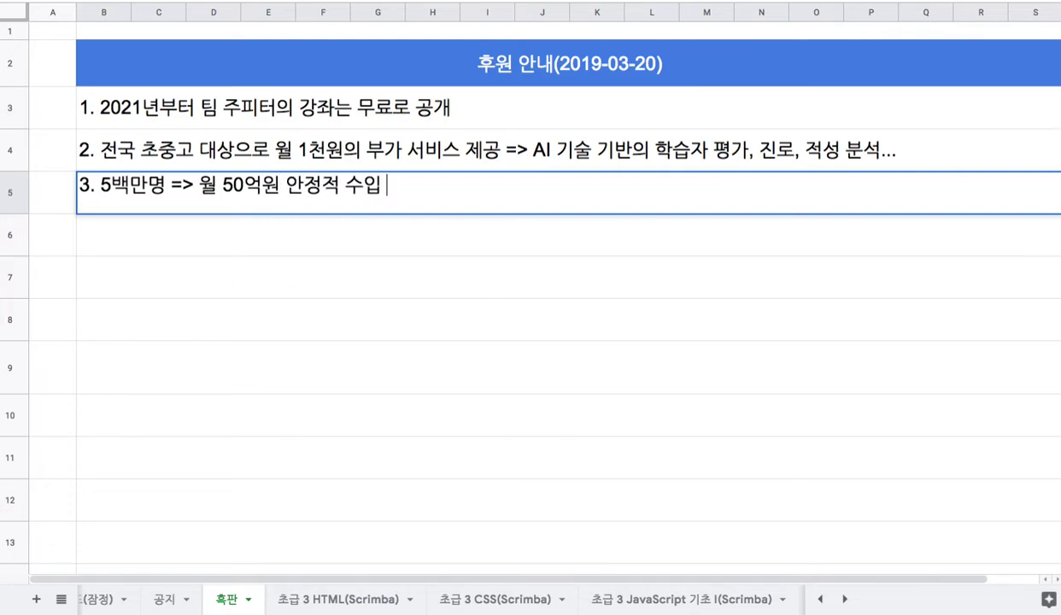
type("=> 샐로운 방식의 짐")
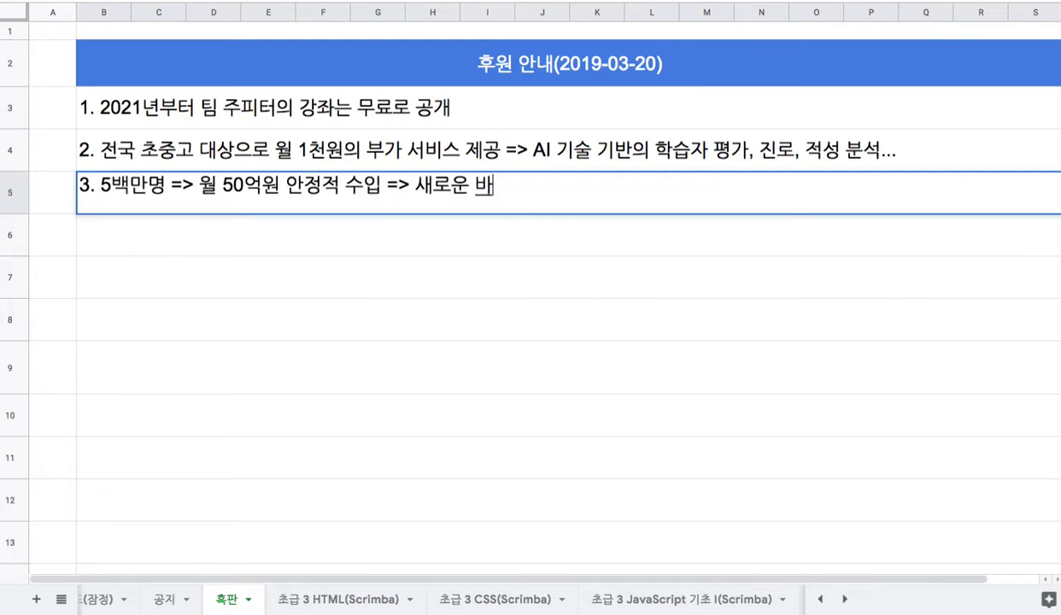
type("도자 ")
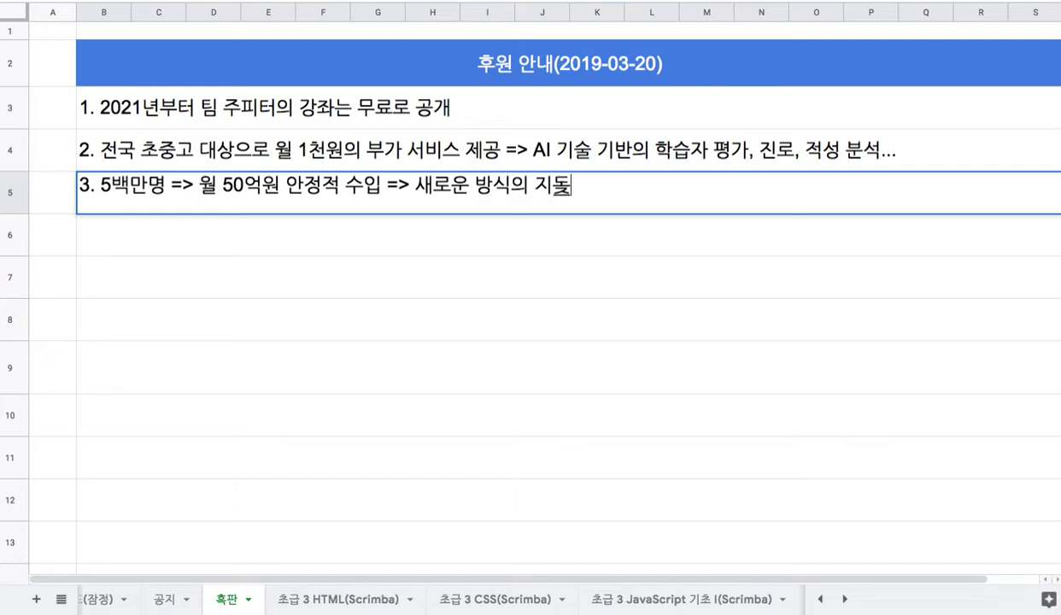
- Extend the row 5 item with "= OC 지도자 그룹 => 코딩과 로보틱스, 자연과학 학습 지도"
type("=")
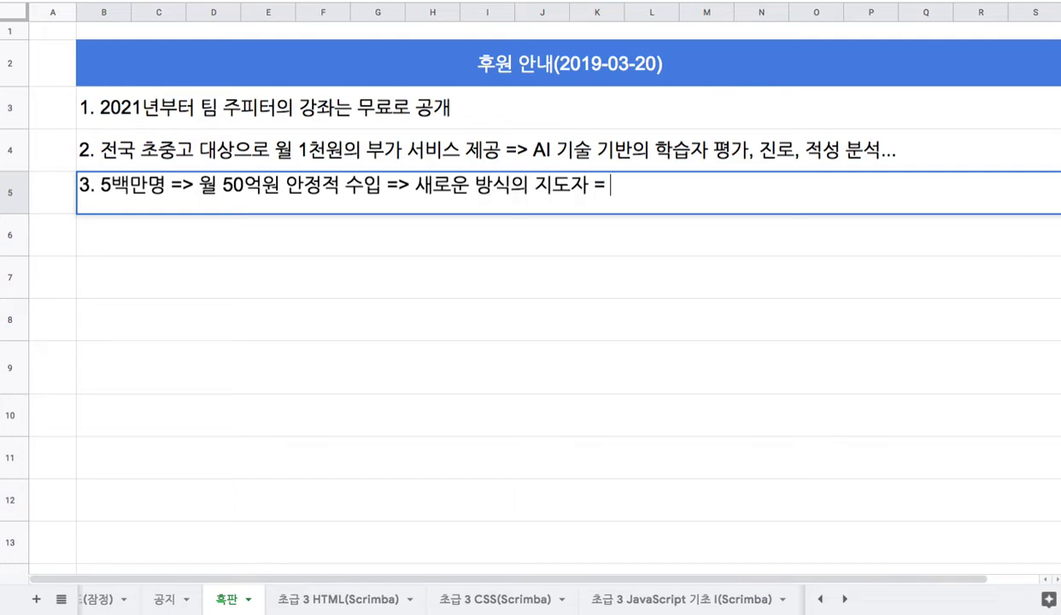
type(" OC 지도자 그룹")
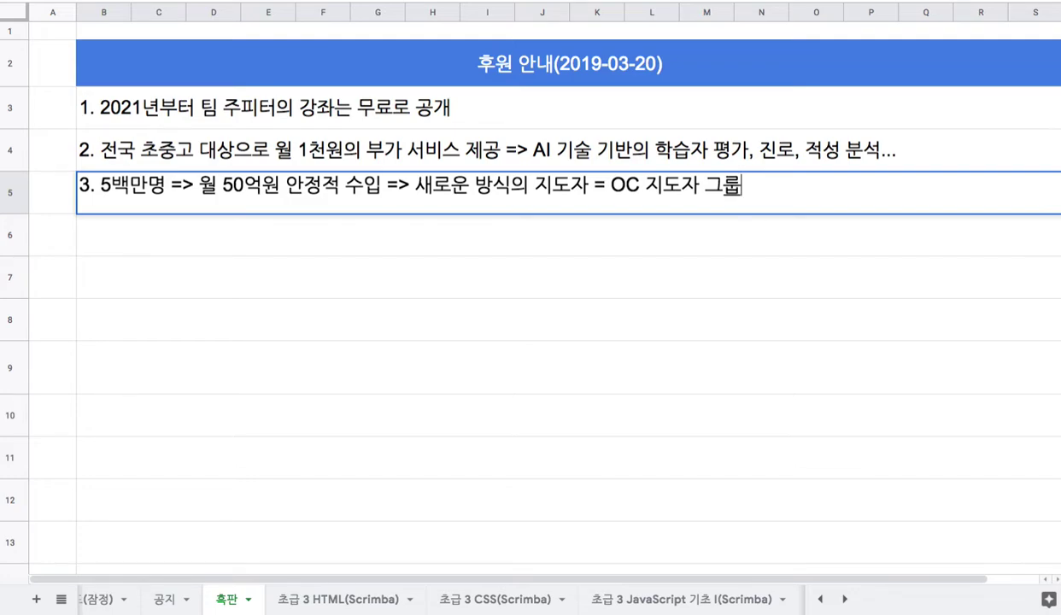
type("=> ")
type("코딩과 로보틱")
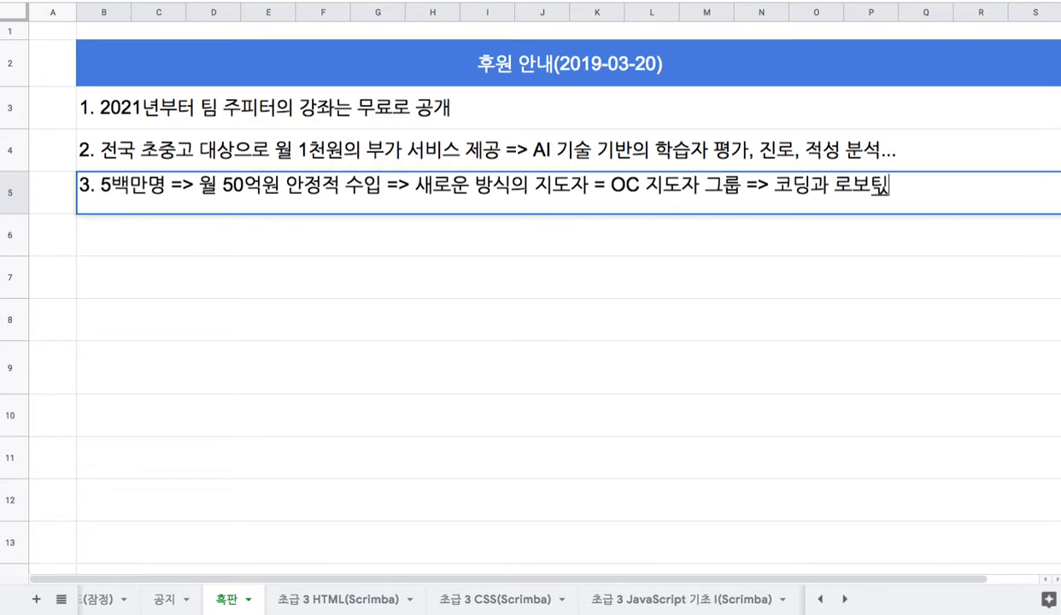
type("스, 자연")
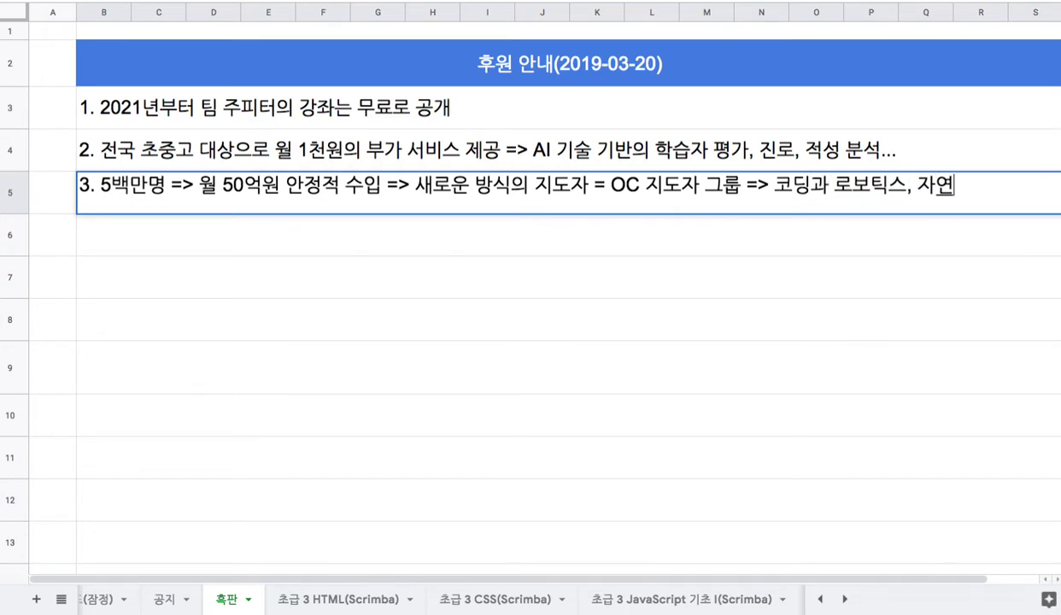
type("과학 학습 지도")
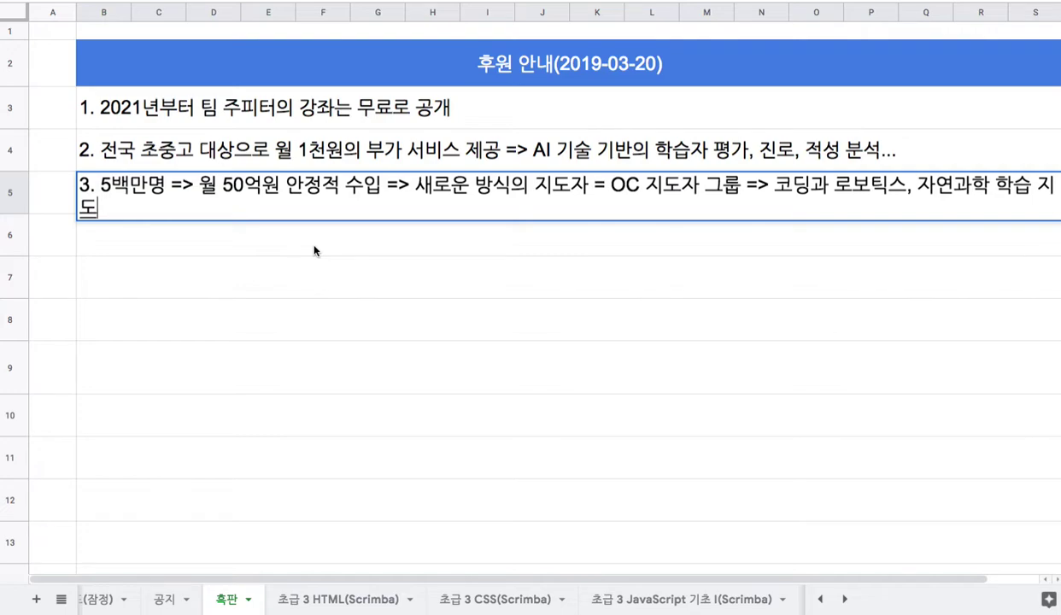
- Write "4. 한국 => 아세안 9개국 => 세계 전역으로 확산" in row 6 as the fourth item
left_click(228, 253)
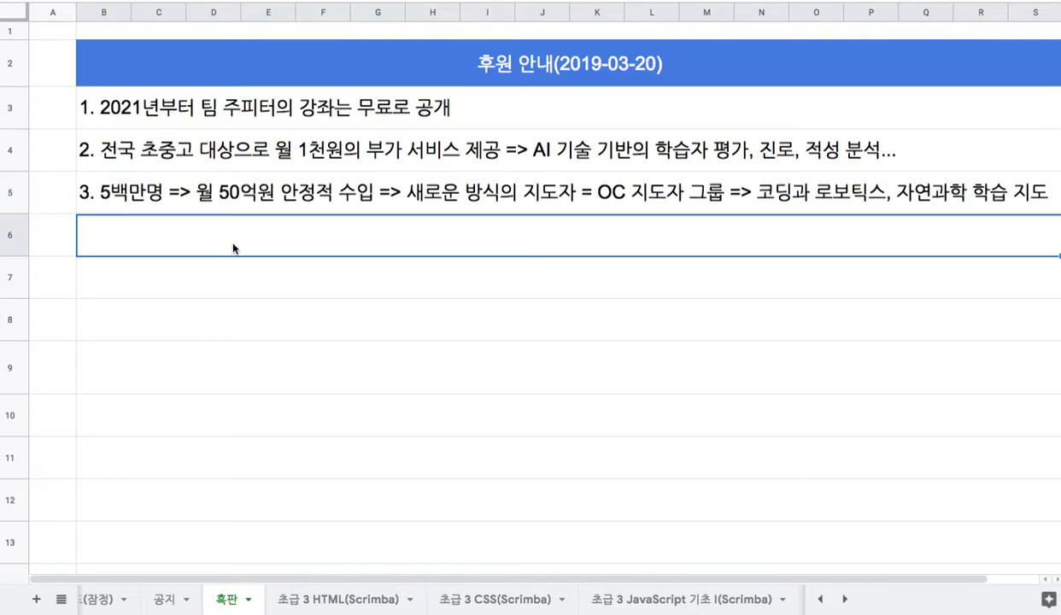
double_click(233, 249)
type("4. 한국 ")
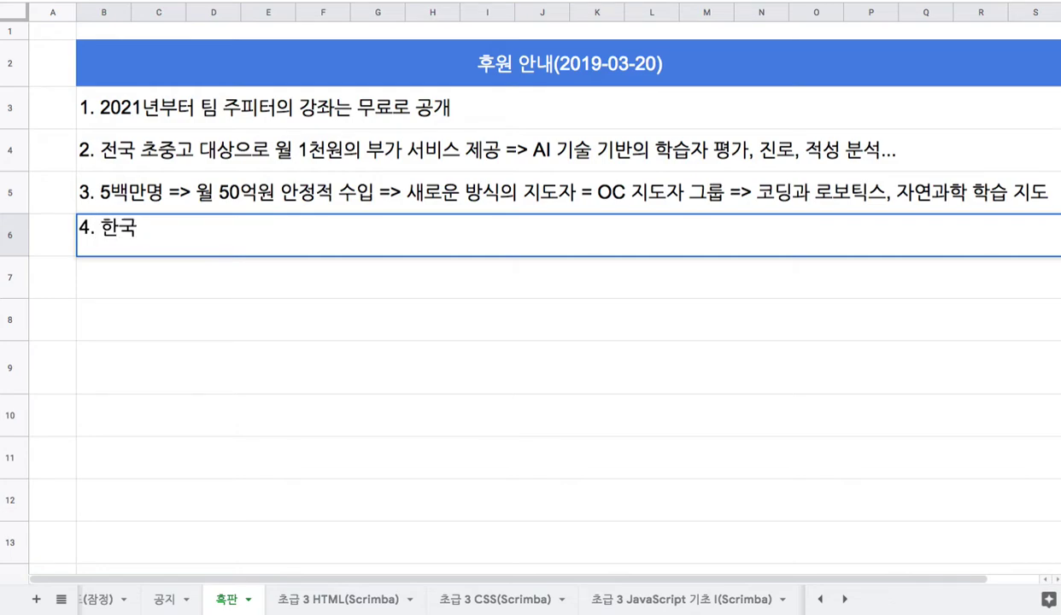
type("=> 아세안")
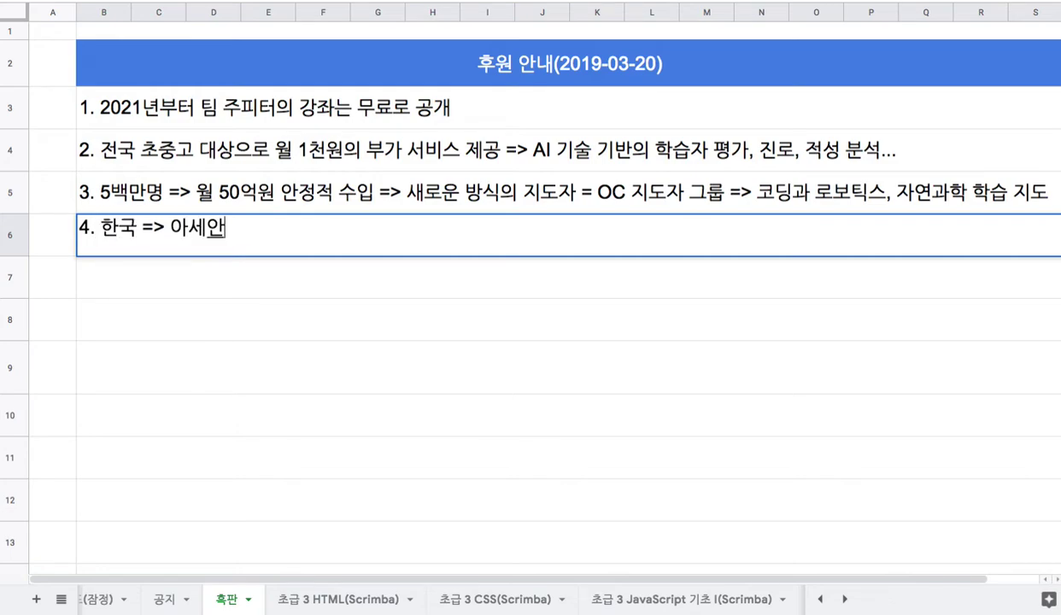
type(" 9개국 ")
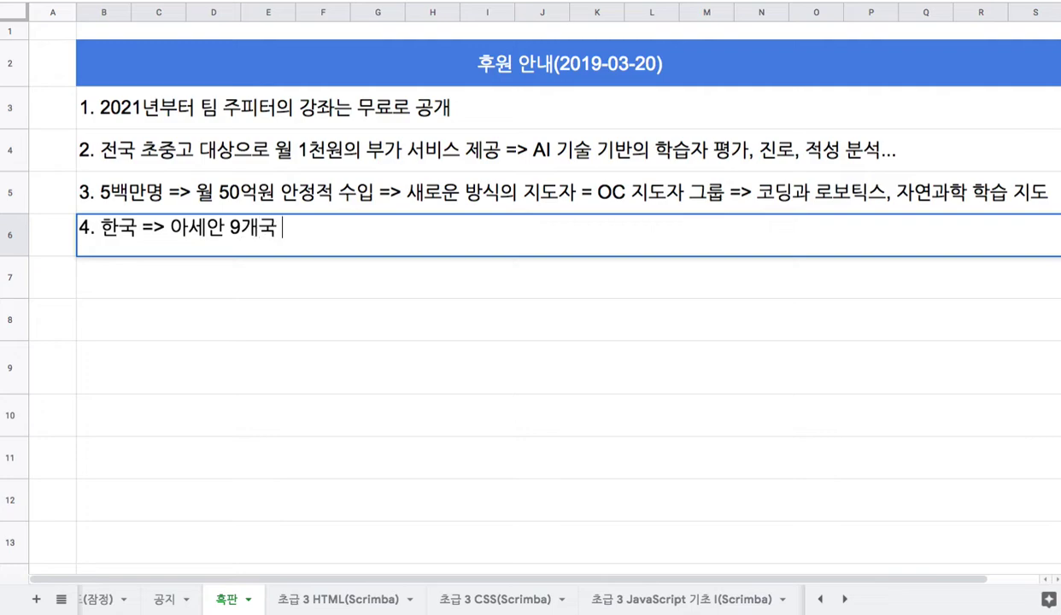
type("=> ㅅ")
type("세계 ㅁ")
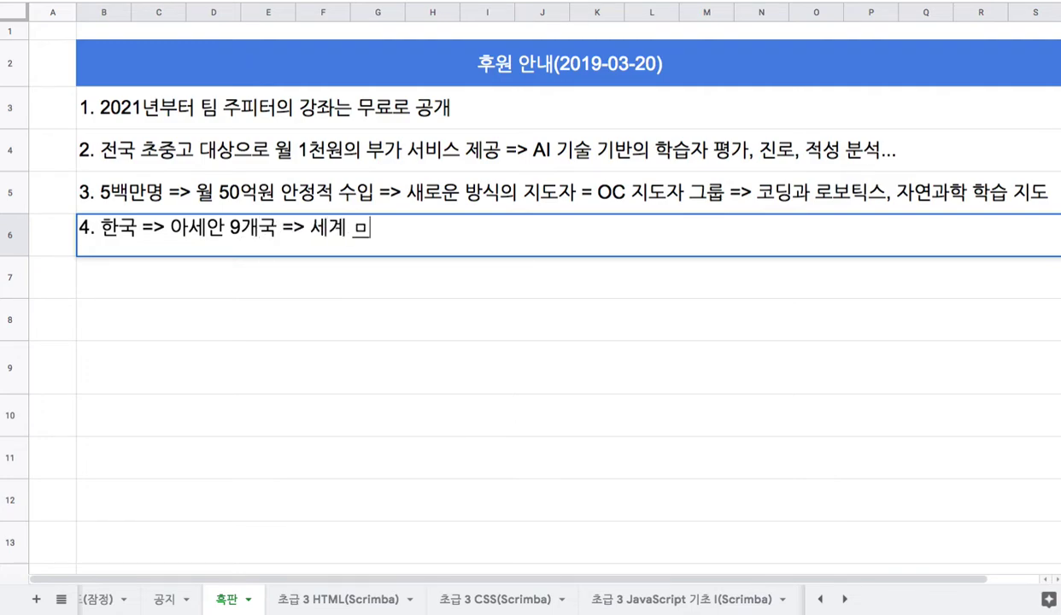
key("BackSpace")
type("전역으로 해")
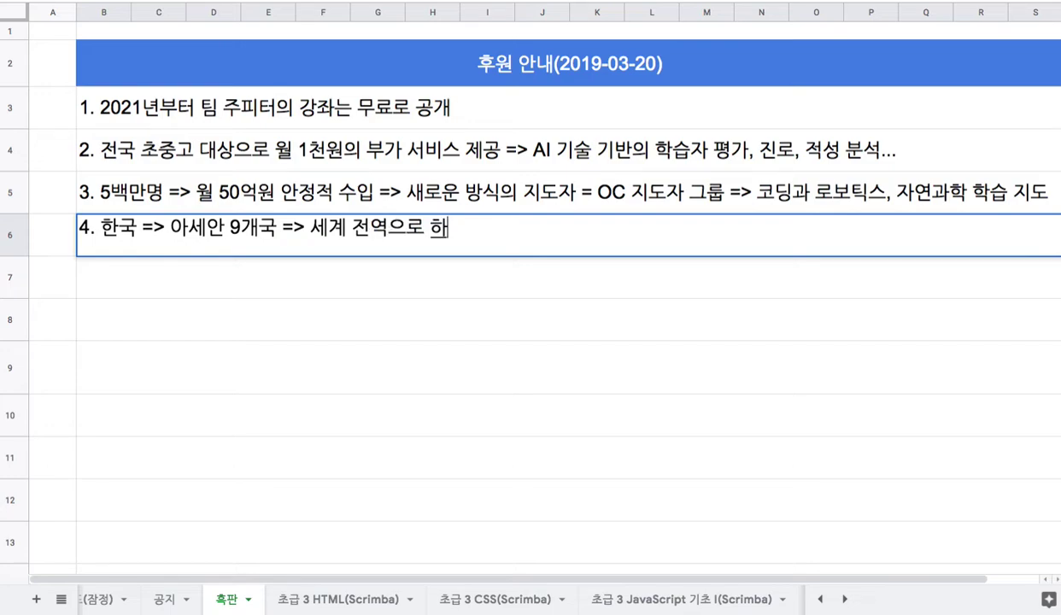
key("BackSpace")
type("확산")
left_click(443, 75)
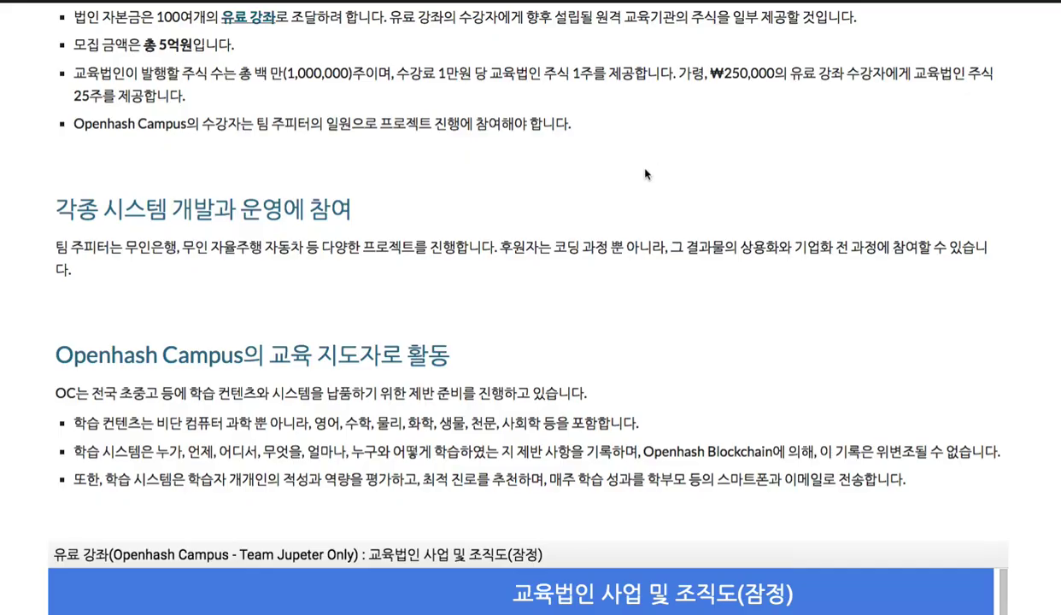
- On the sponsorship web page, highlight the 30만원(2019-03-20) sponsorship amount and the 10주 share offer in the introduction
scroll(578, 188, "up", 2)
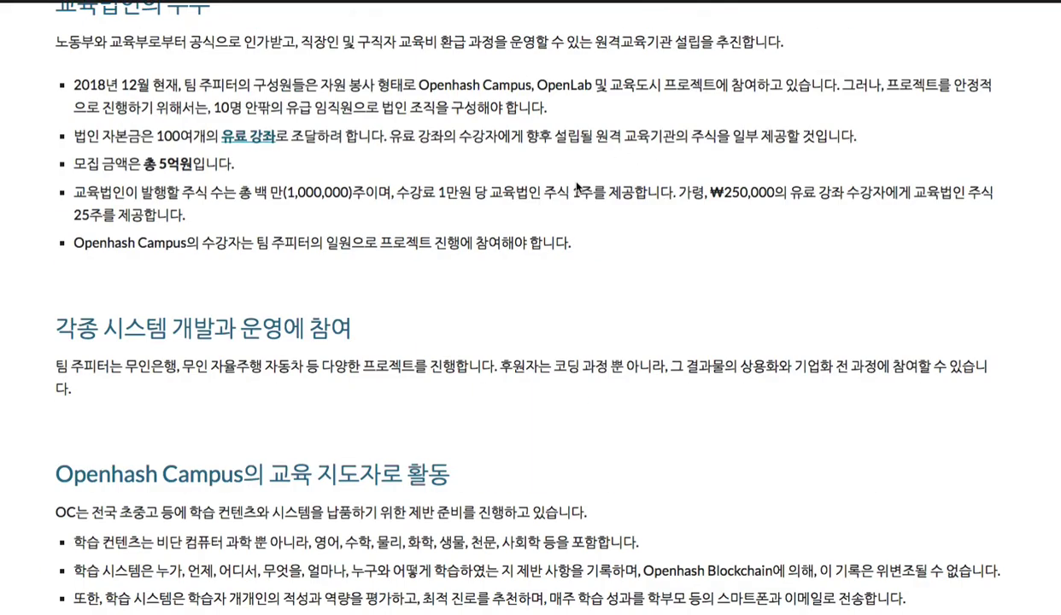
scroll(578, 186, "up", 10)
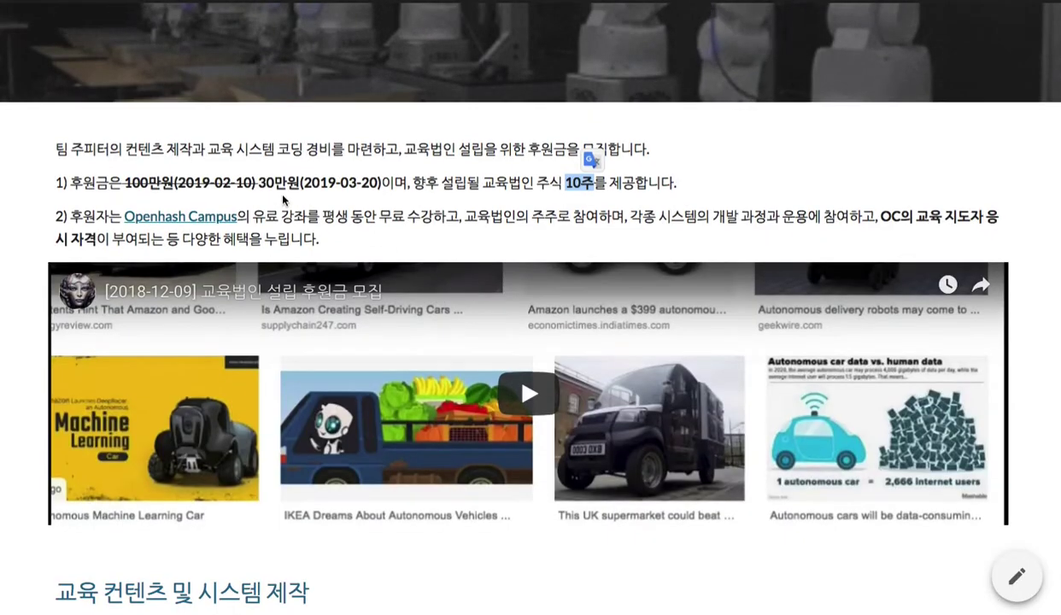
left_click_drag(259, 182, 382, 183)
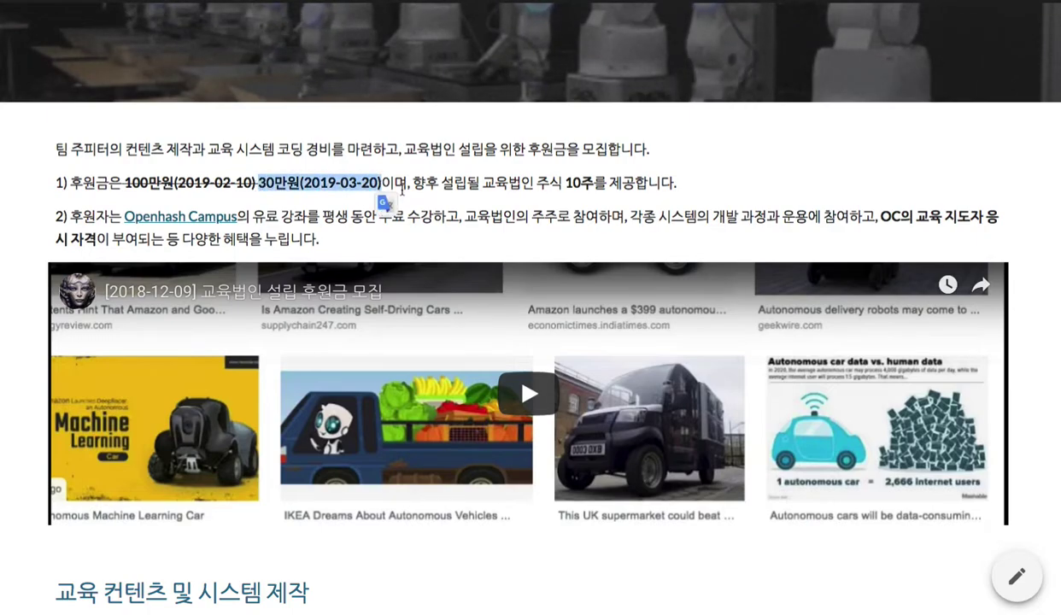
left_click_drag(565, 182, 593, 183)
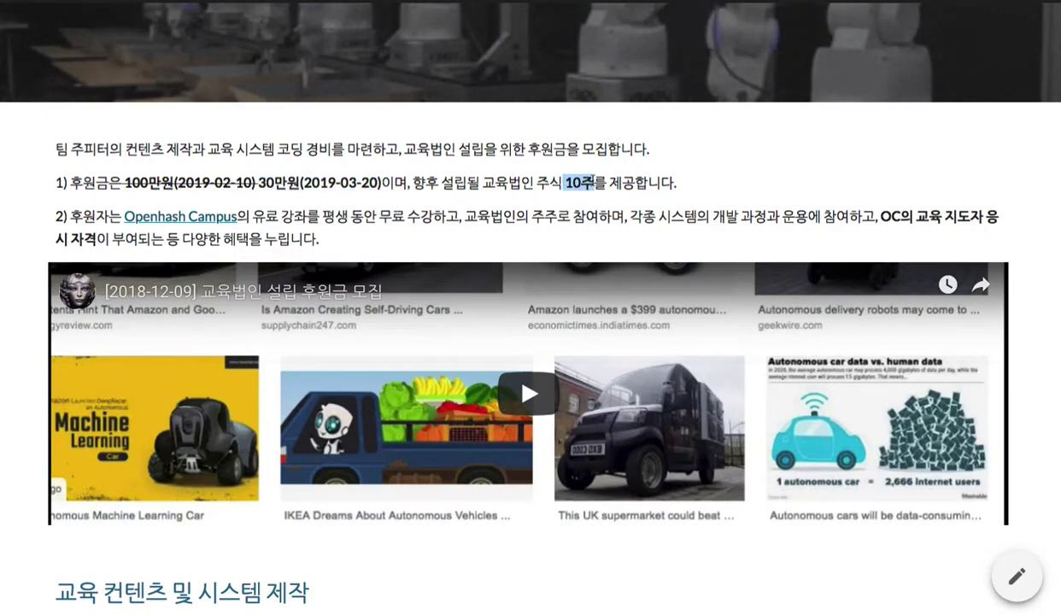
left_click(456, 202)
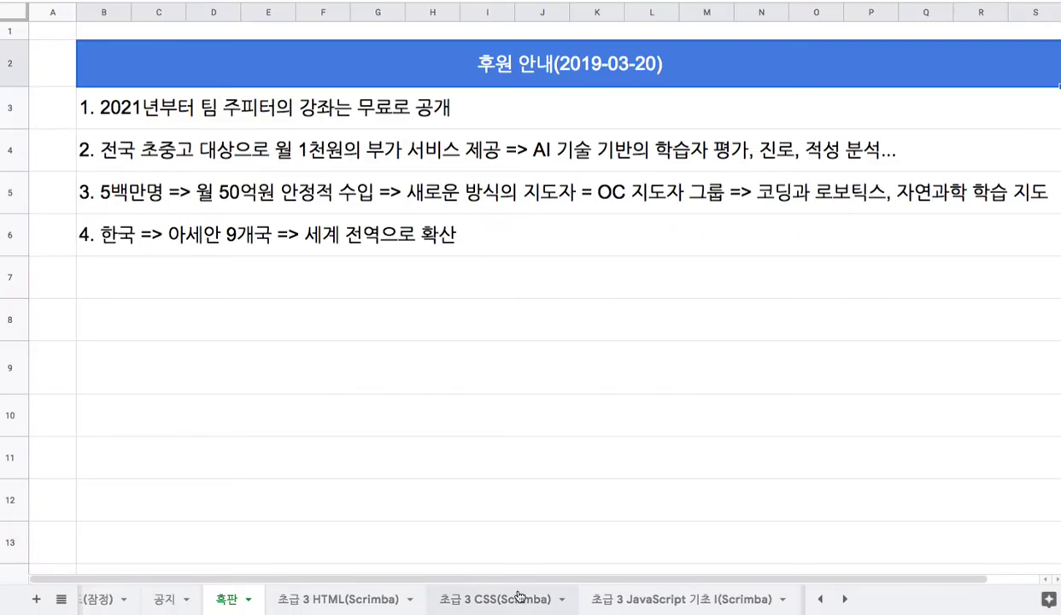
- Look through the course sheets from 초급 3 to 중급 1 and highlight the year 2021 in the row 3 item of the 흑판 sheet
scroll(521, 598, "right", 5)
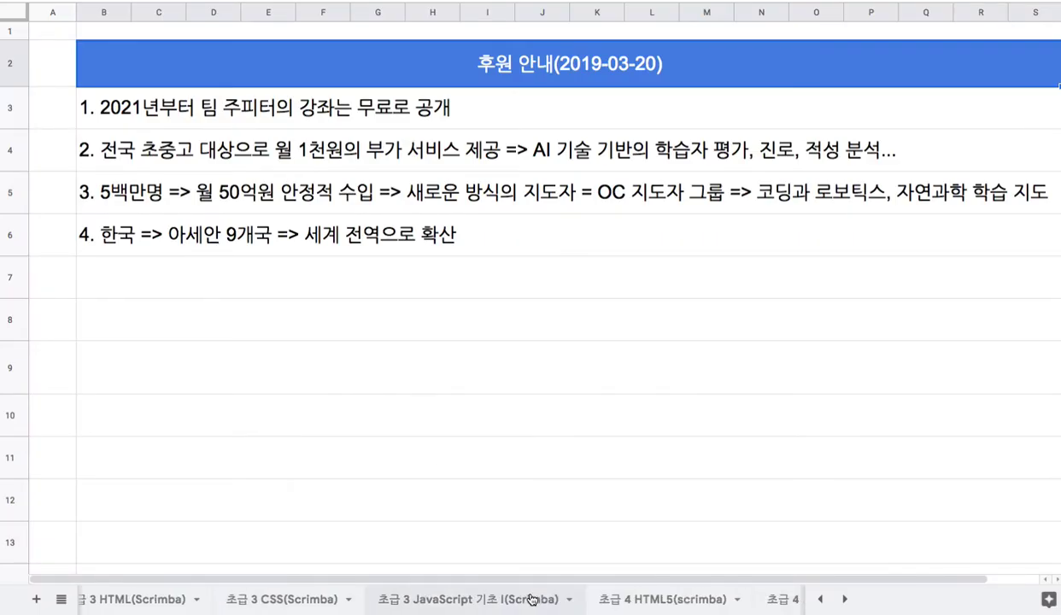
double_click(137, 107)
left_click_drag(143, 100, 79, 100)
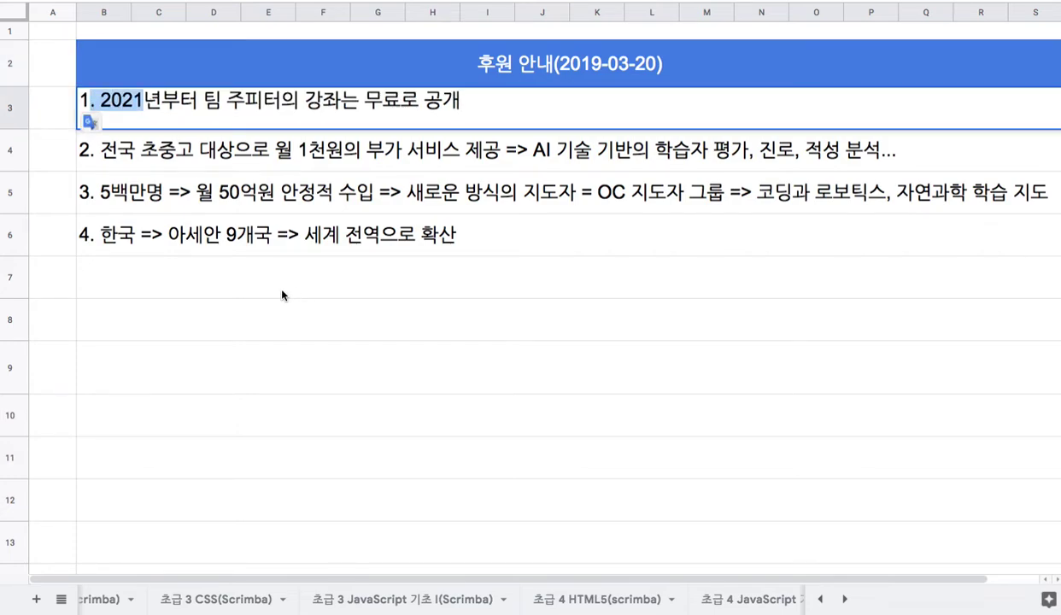
scroll(628, 599, "right", 5)
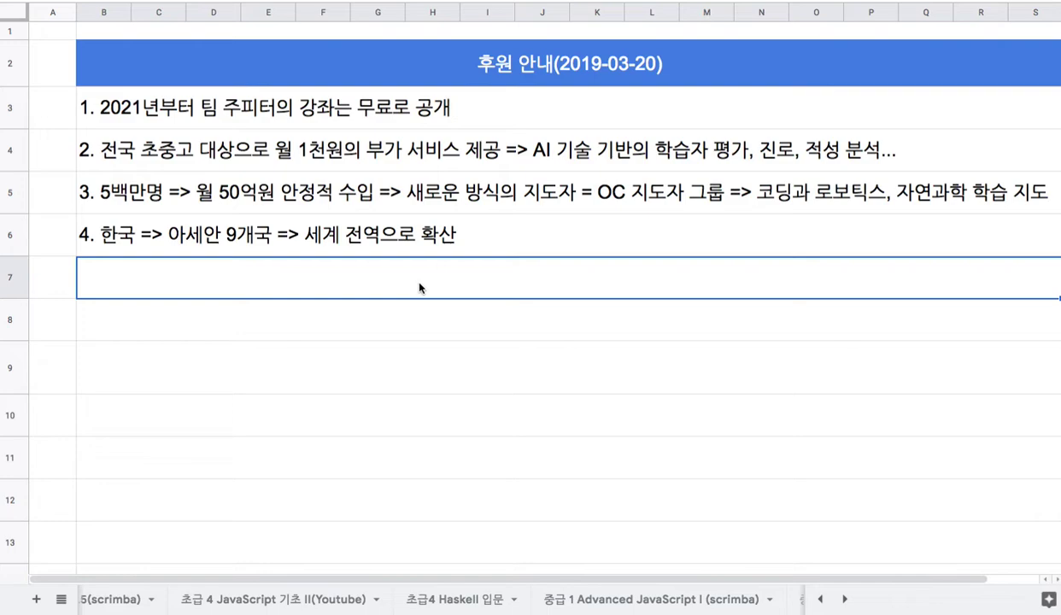
- Enter "5. 후원금 요청: 100만원 => 30만원으로 한시적 하향" in row 7 as the fifth item
type("5. 후")
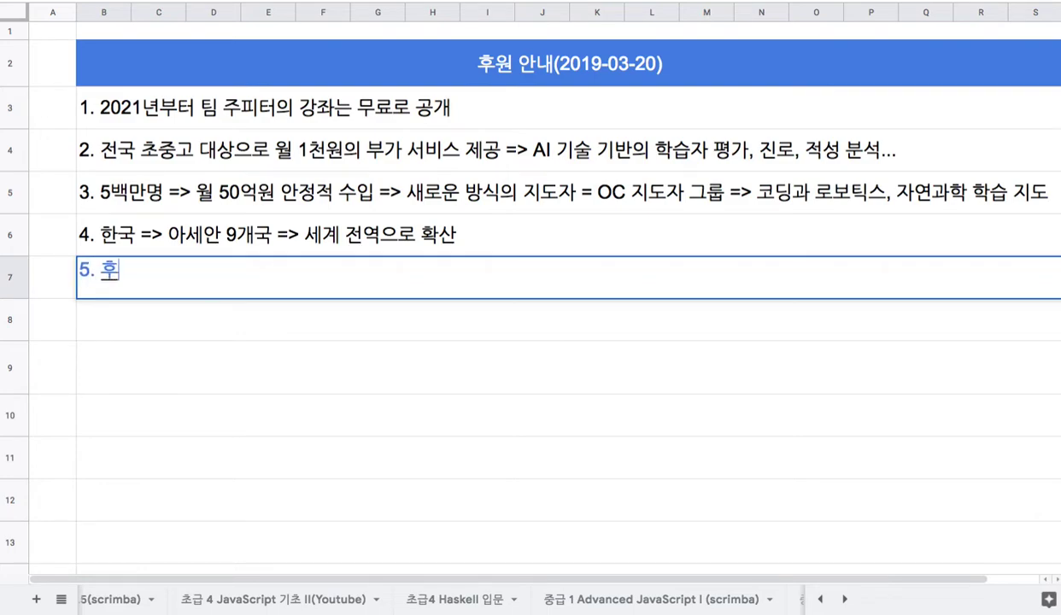
type("원금 월")
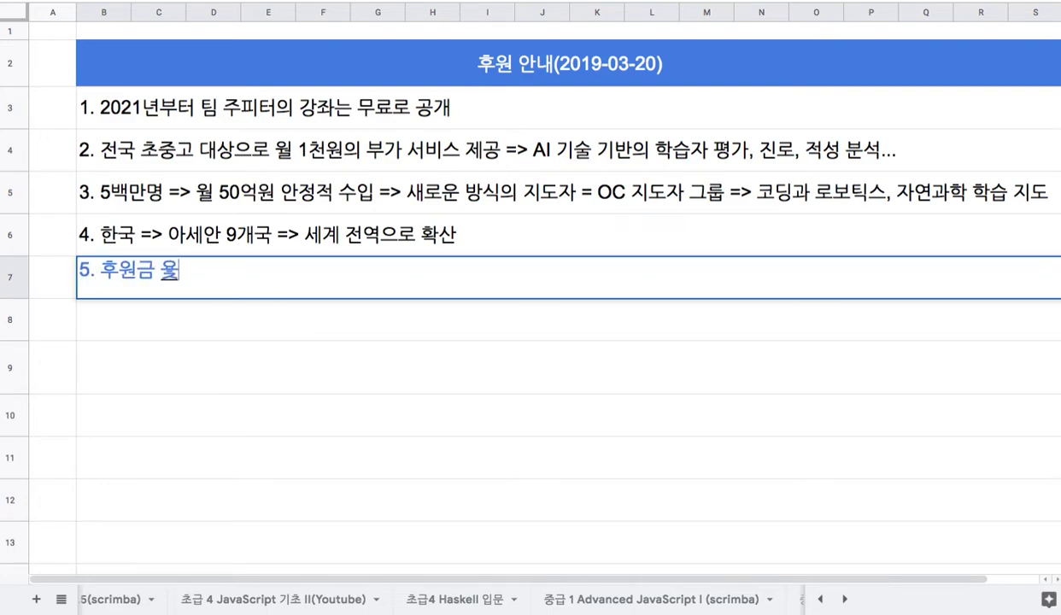
type("청: 100")
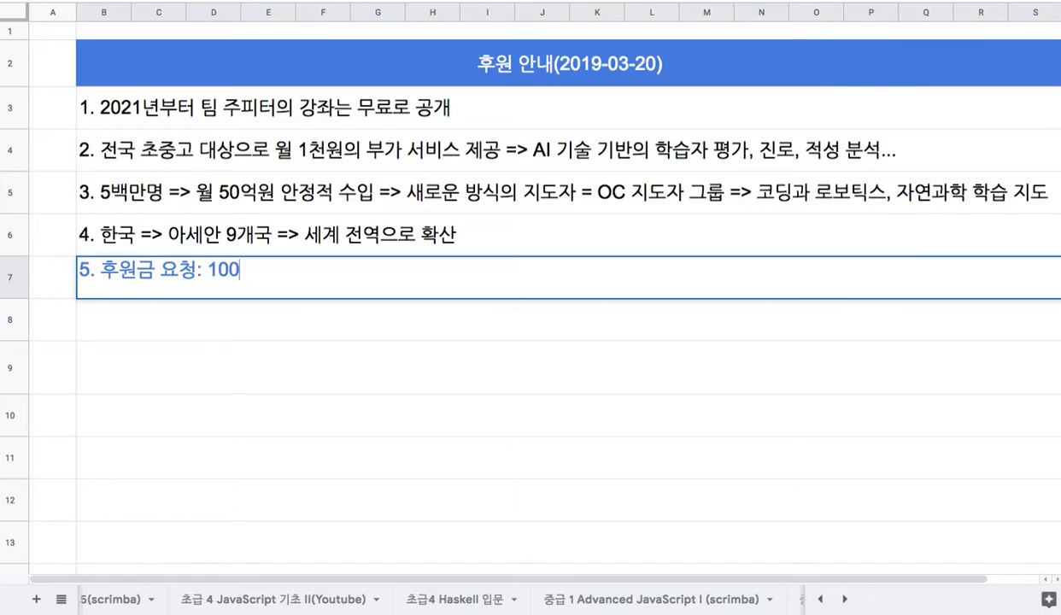
type("만원 =>")
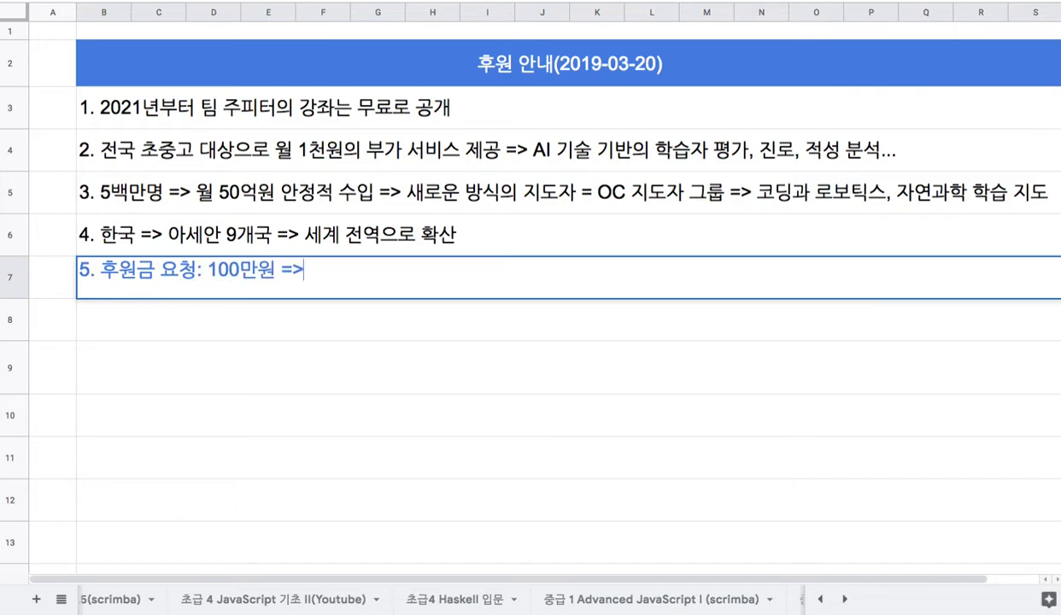
type(" 30만원으로")
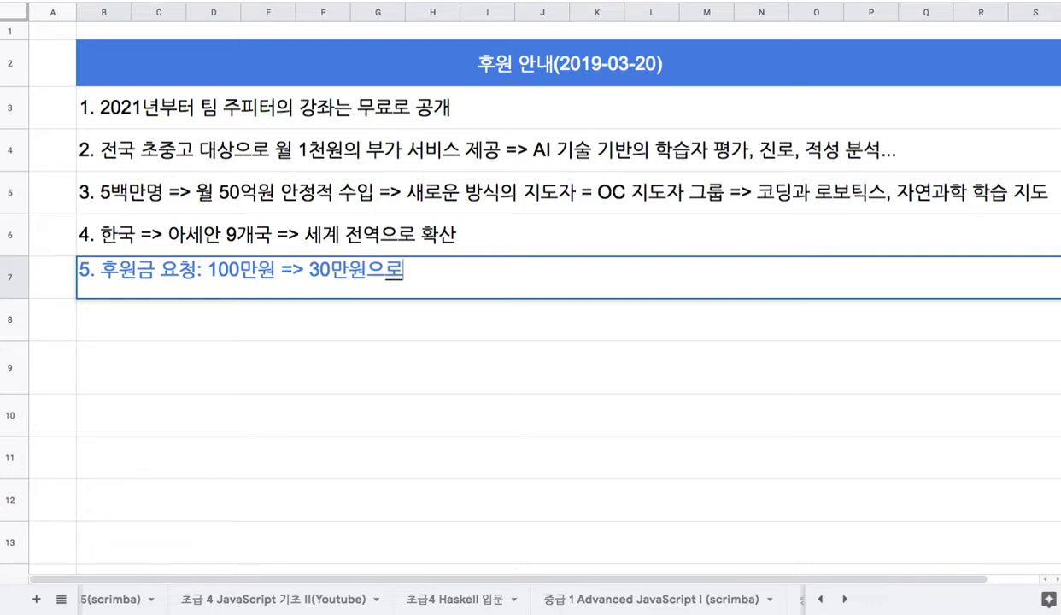
type(" 한시적 ")
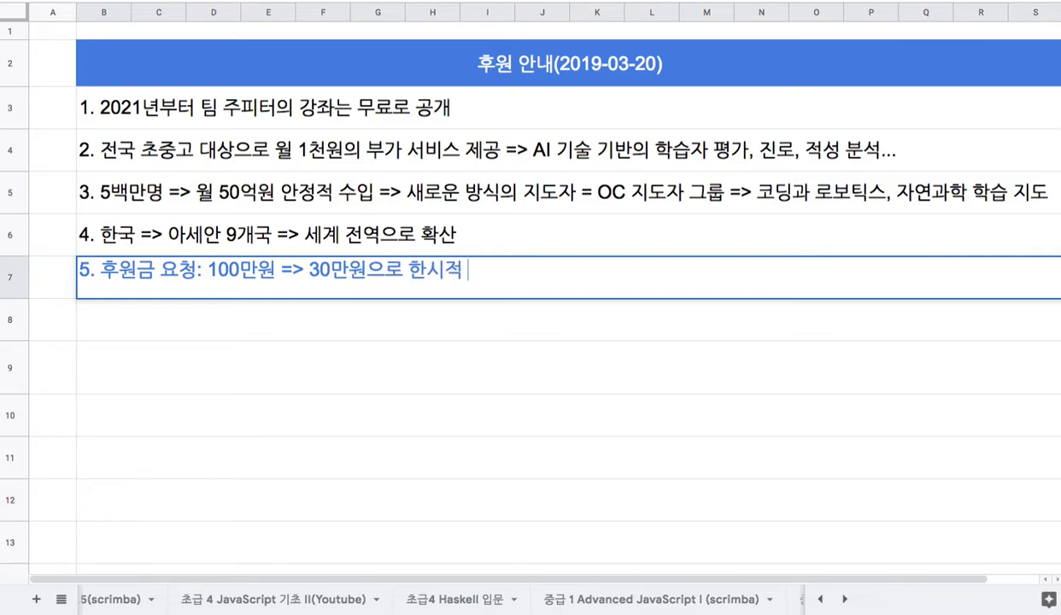
type("하향")
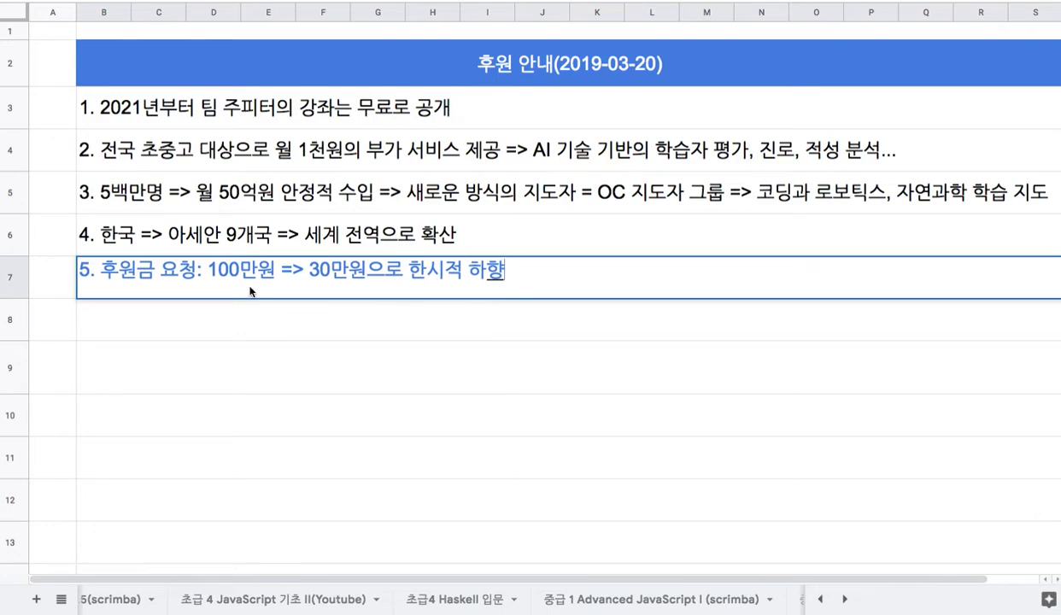
- Highlight the 100만원 amount in the fifth item and commit the row 7 entry
left_click_drag(211, 268, 276, 272)
left_click(385, 339)
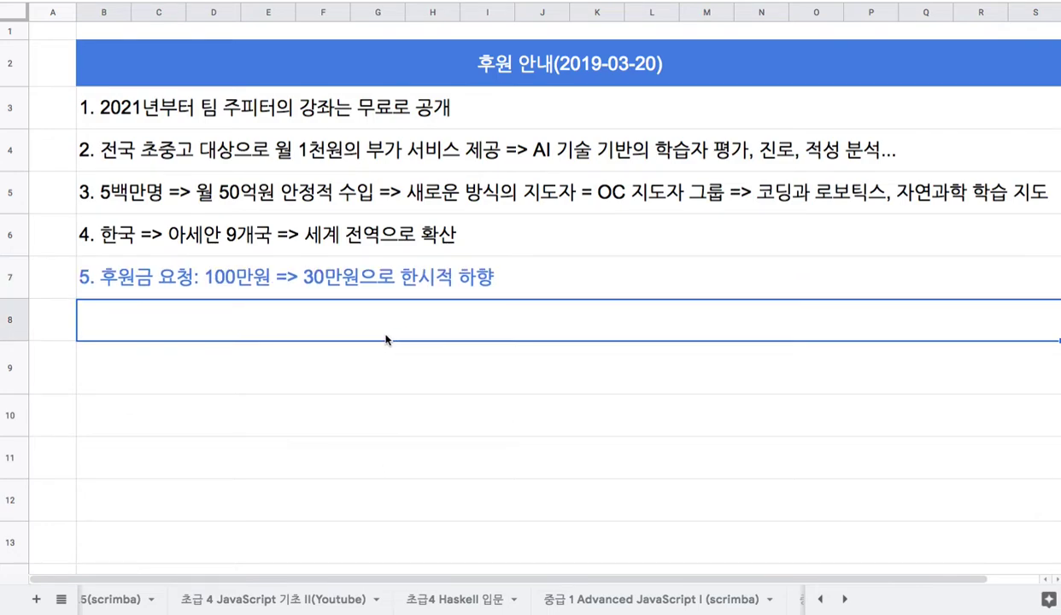
left_click(408, 283)
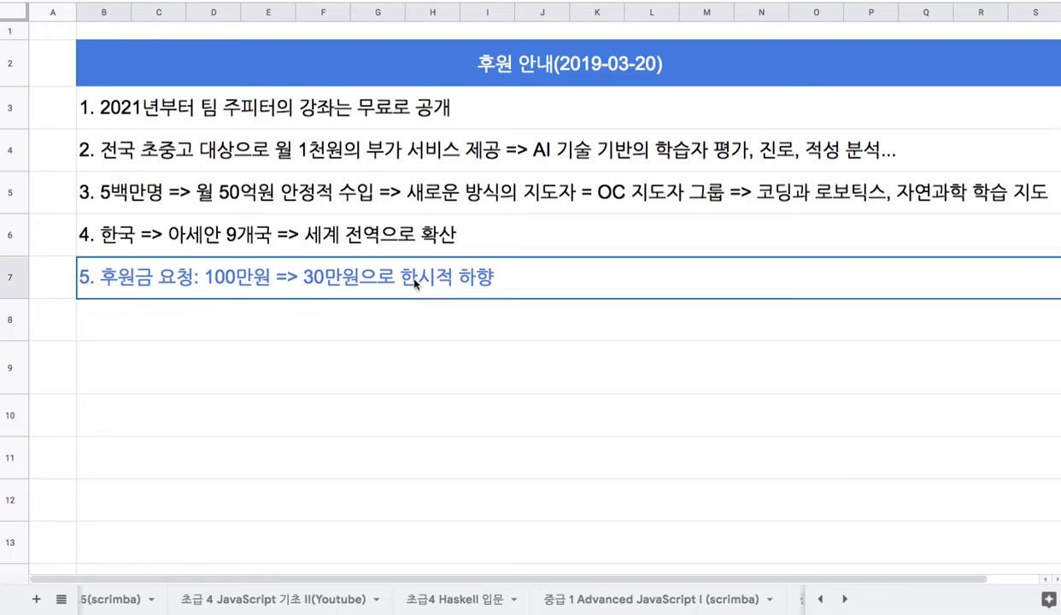
key("Return")
key("Return")
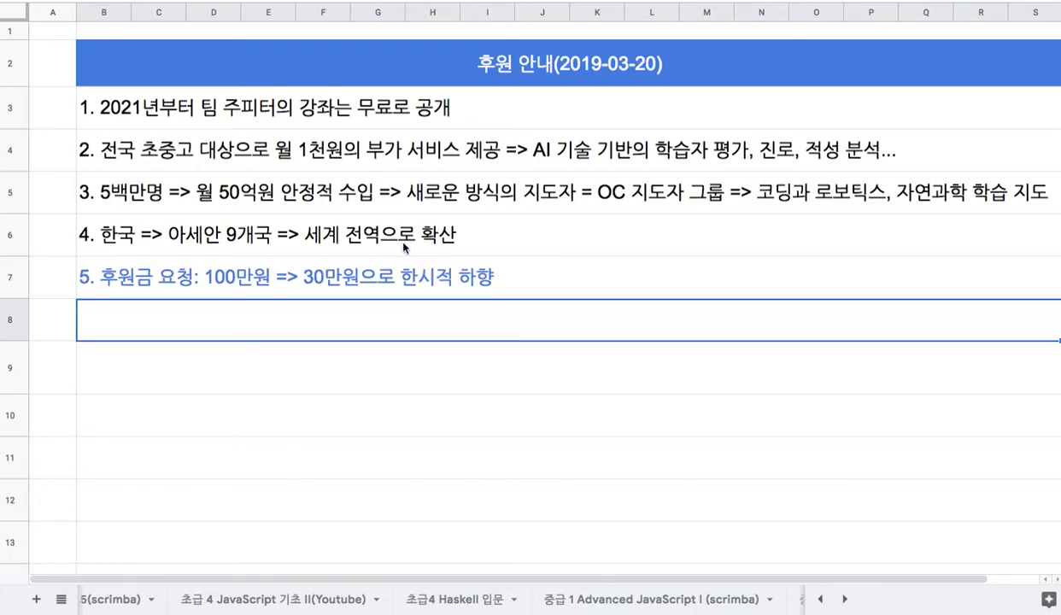
- Select the second to fourth items in rows 4 to 6, and highlight the words "월 1천원의" in the row 4 item
left_click_drag(387, 154, 412, 227)
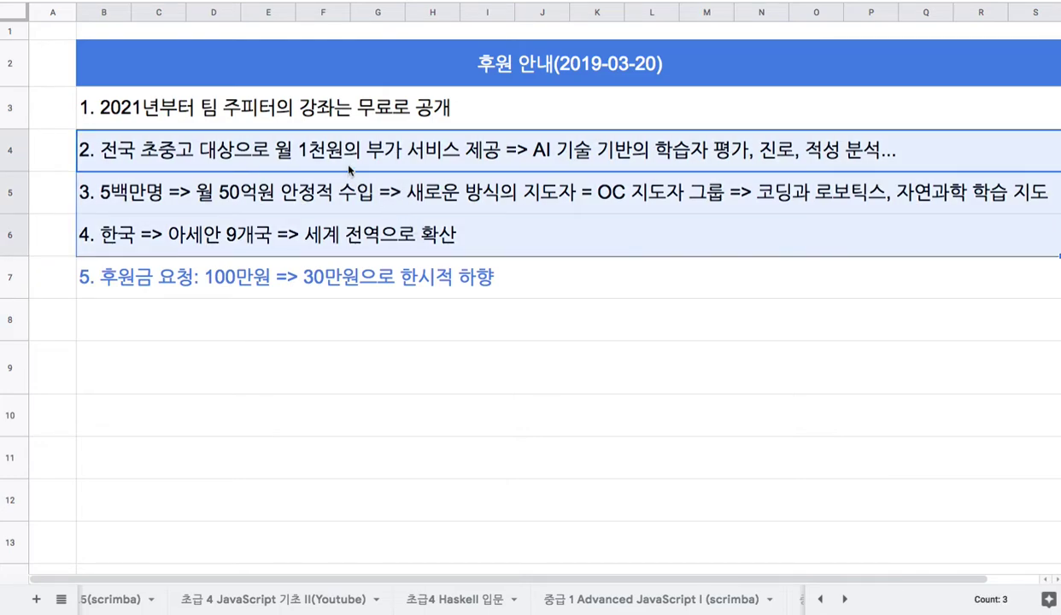
left_click_drag(349, 169, 373, 235)
double_click(289, 147)
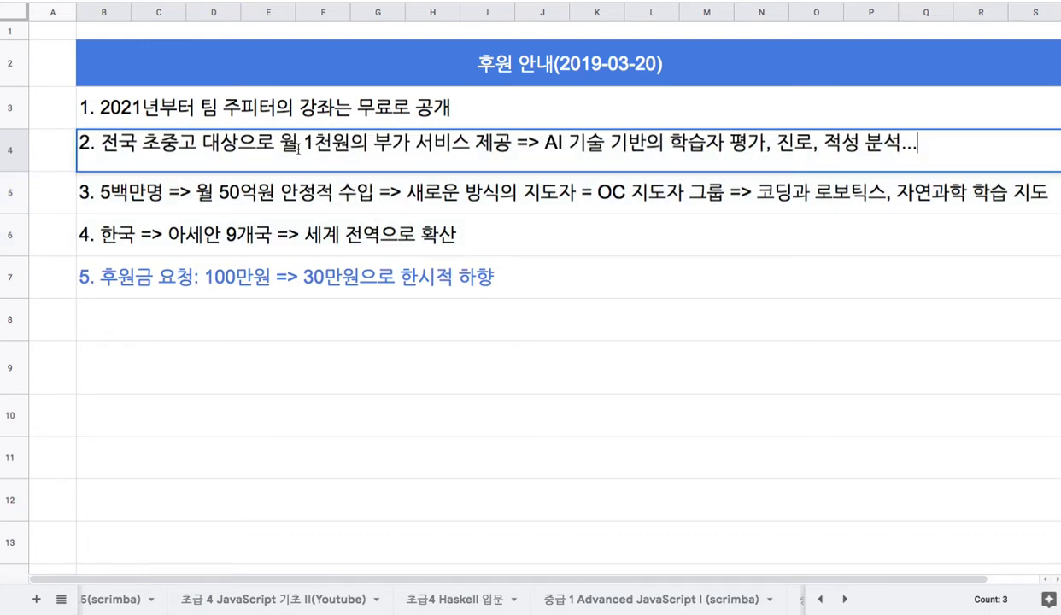
left_click_drag(281, 144, 368, 164)
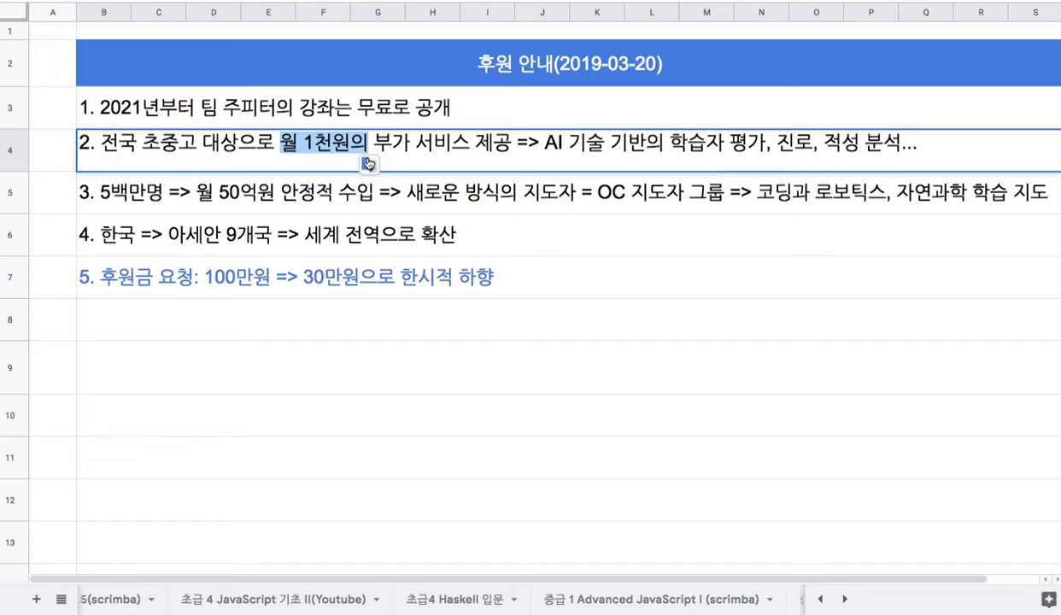